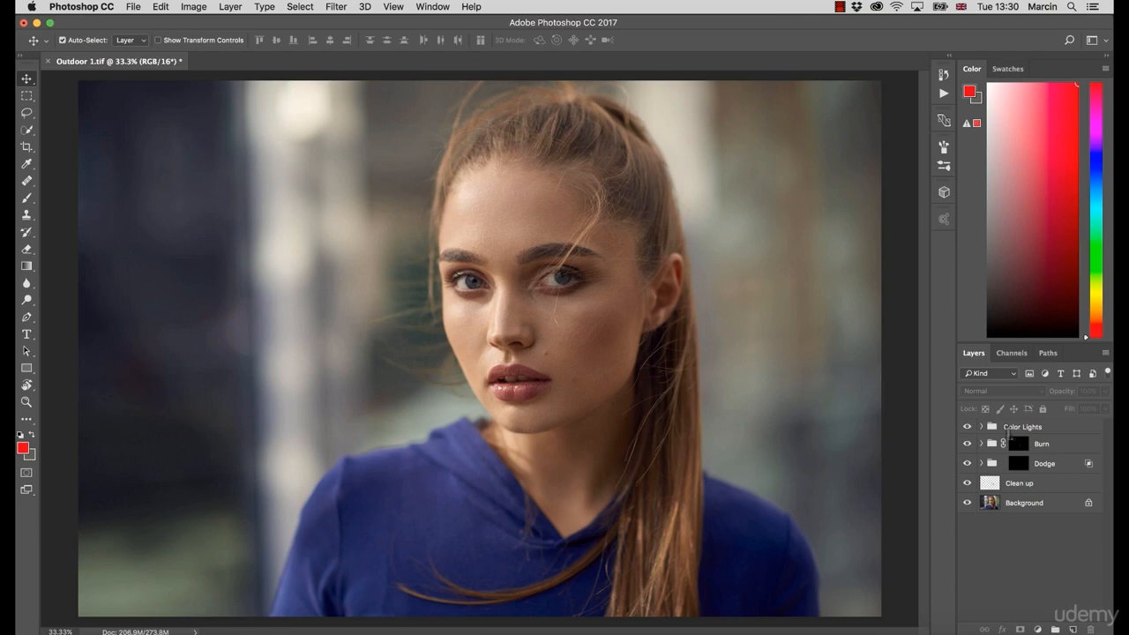
# Step: Add a Curves adjustment layer above the Color Lights group and duplicate it twice
pyautogui.click(1007, 432)
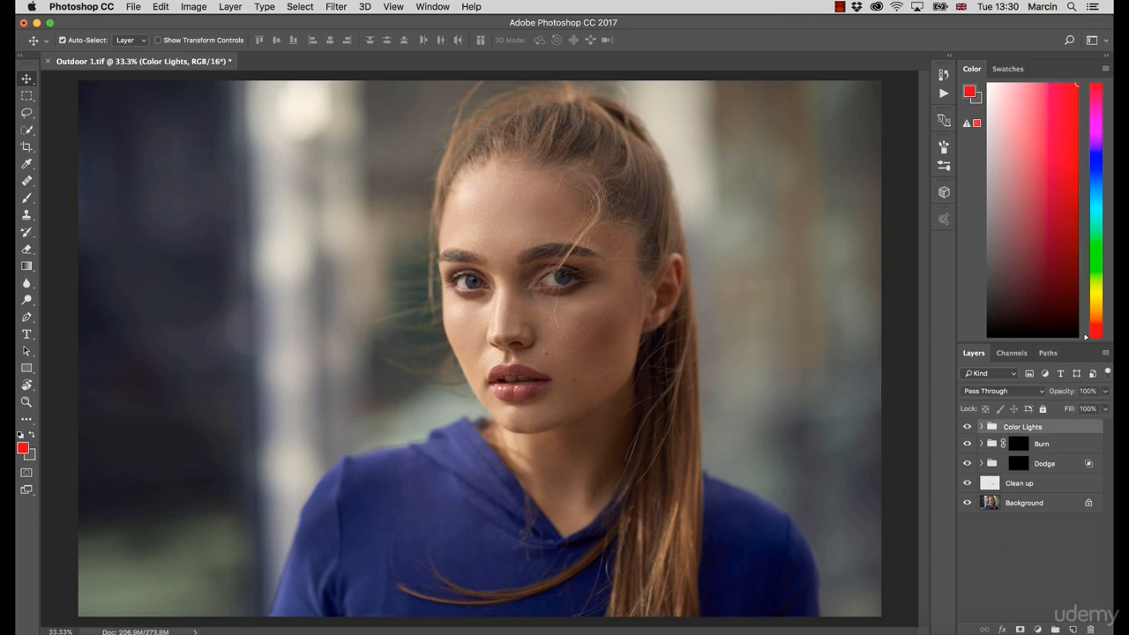
pyautogui.click(1037, 628)
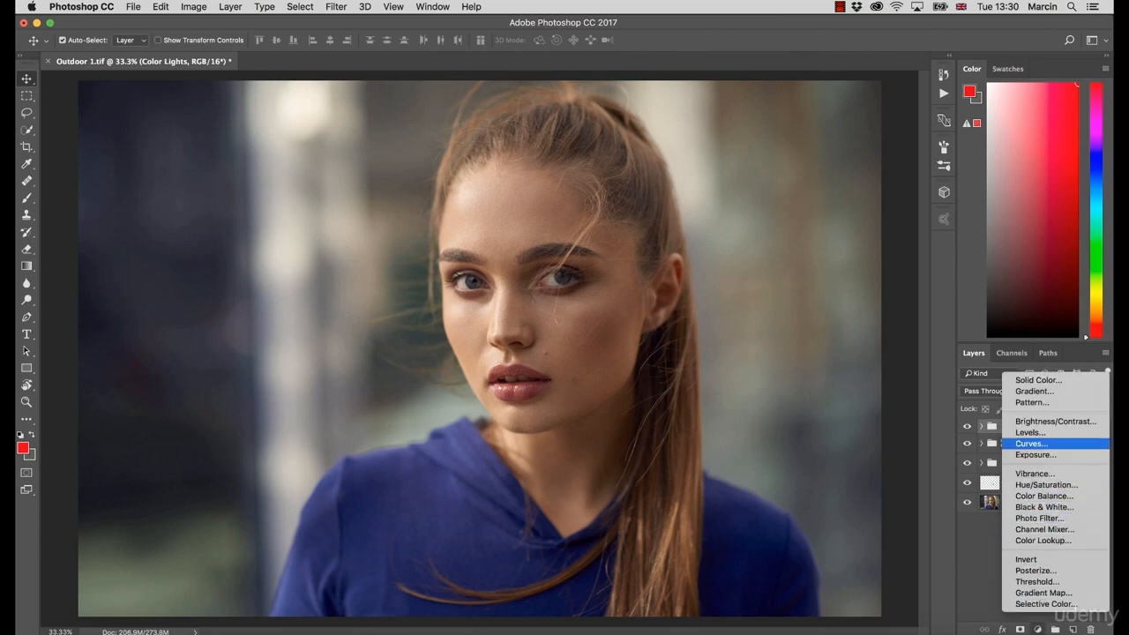
pyautogui.click(1032, 443)
pyautogui.press('super+j')
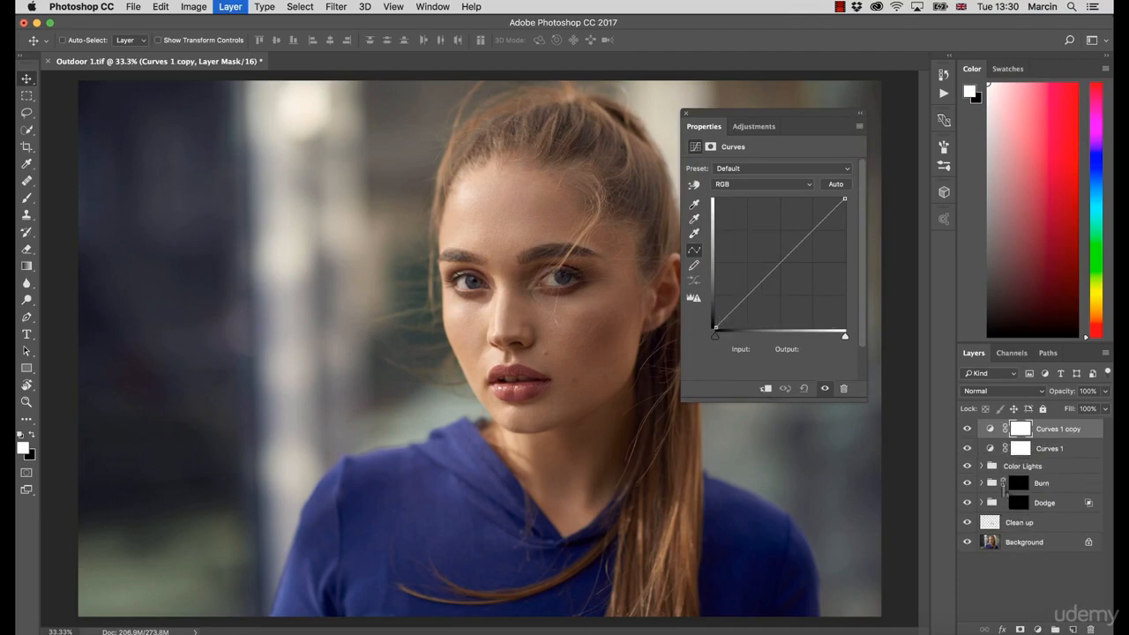
pyautogui.press('super+j')
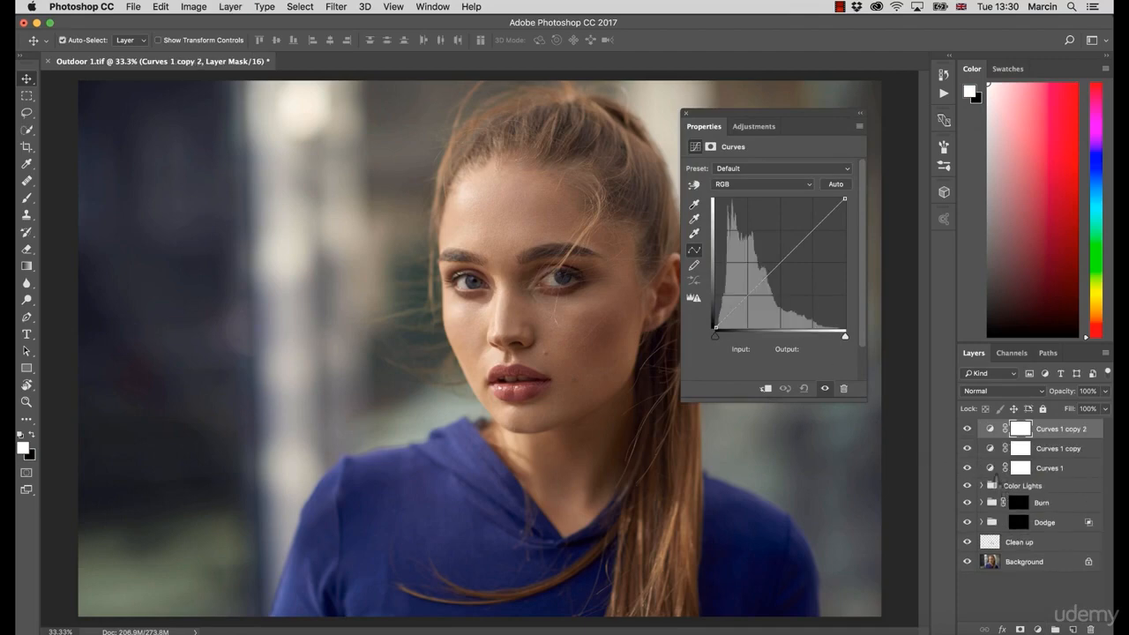
# Step: Rename the three Curves layers as 1, 2 and 3 from bottom to top
pyautogui.doubleClick(1049, 470)
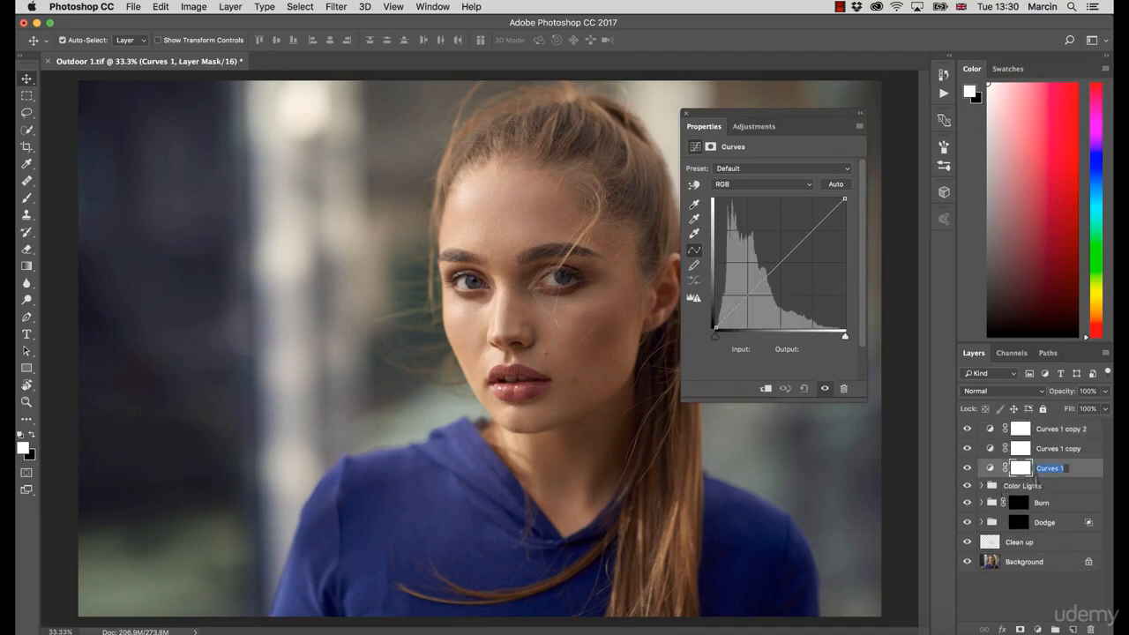
pyautogui.write('1')
pyautogui.press('Return')
pyautogui.doubleClick(1061, 451)
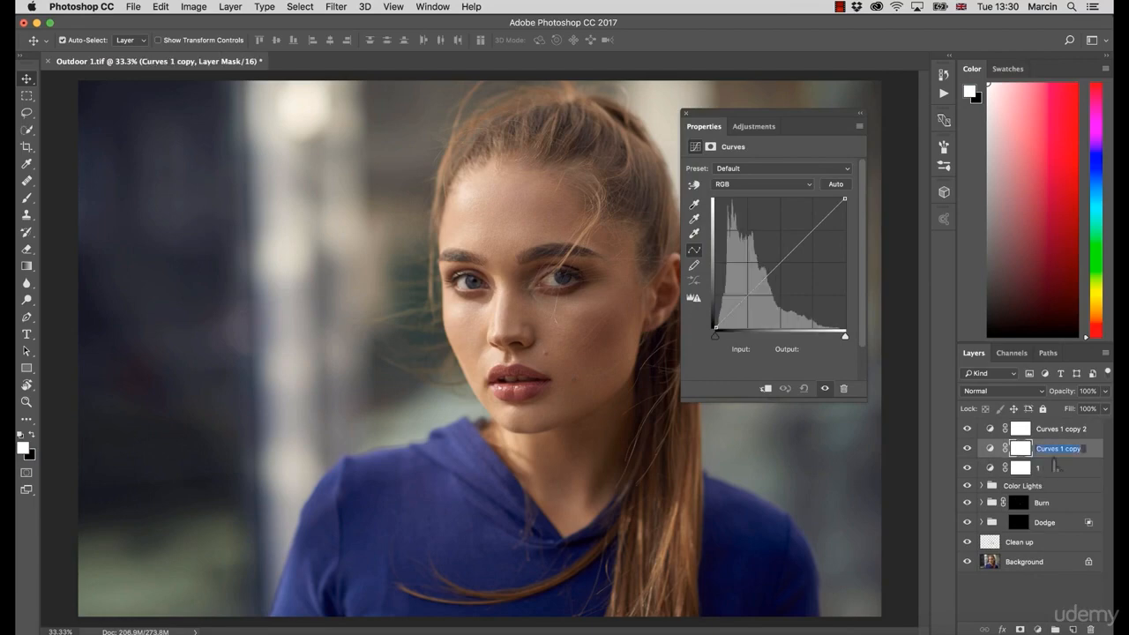
pyautogui.write('2')
pyautogui.press('Return')
pyautogui.doubleClick(1061, 432)
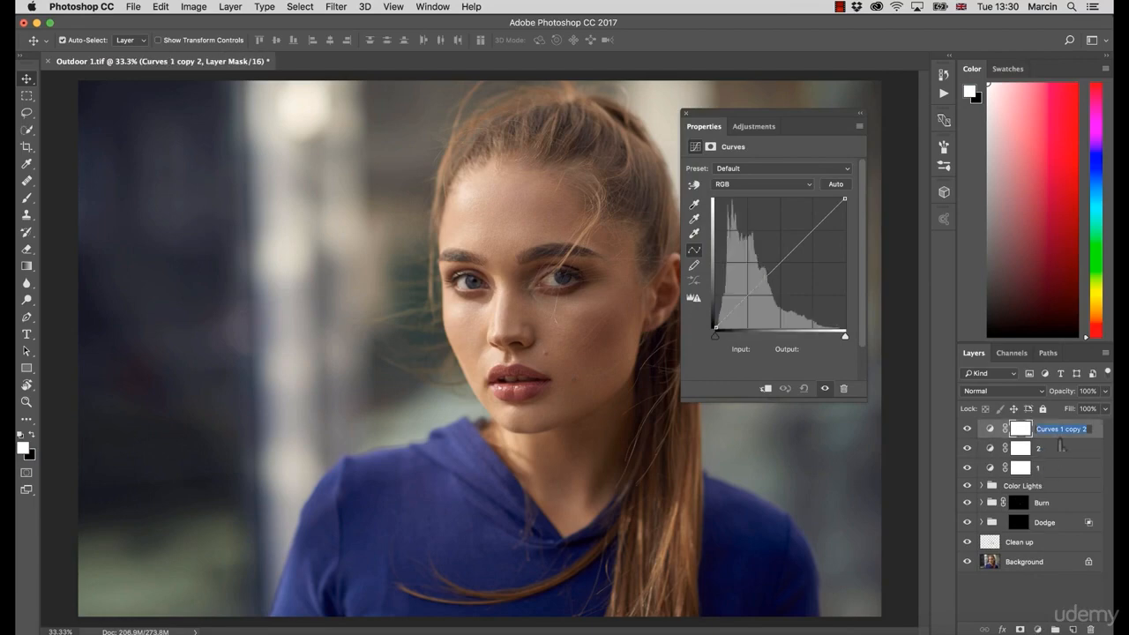
pyautogui.write('3')
pyautogui.press('Return')
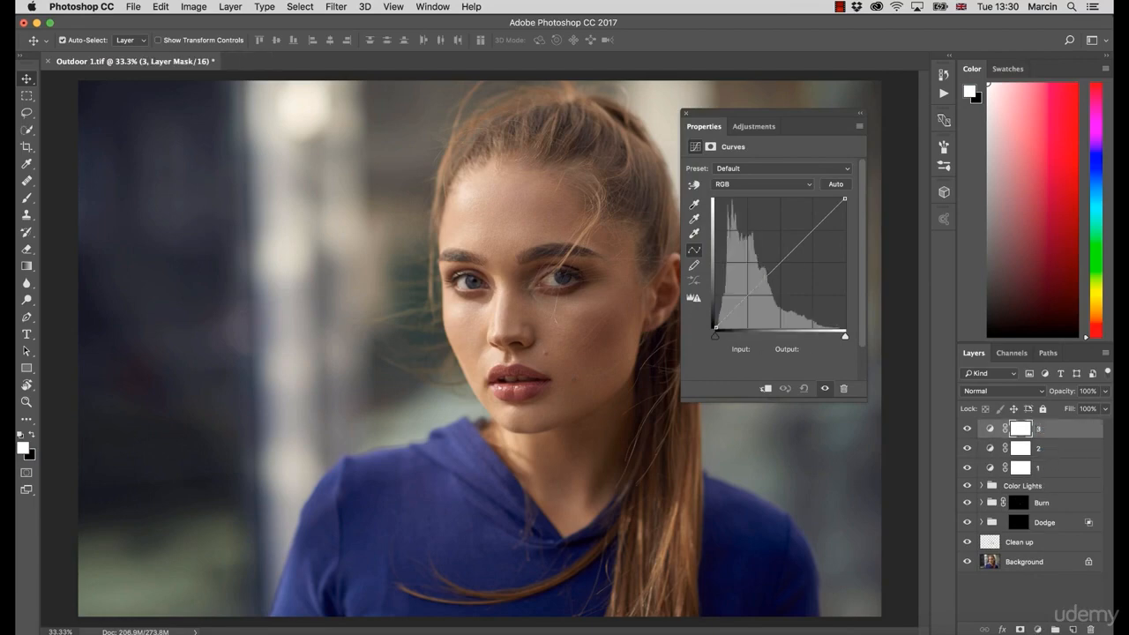
# Step: Fill layer 1's mask using Color Range Highlights with range 255 and fuzziness 100%, then preview the mask
pyautogui.click(685, 113)
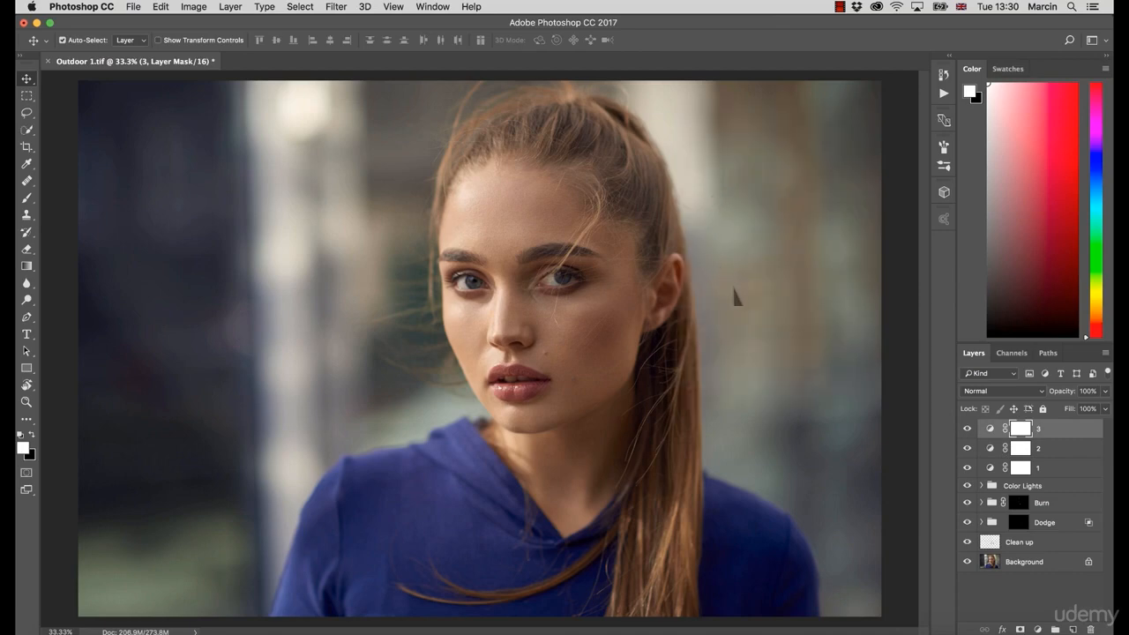
pyautogui.click(1021, 469)
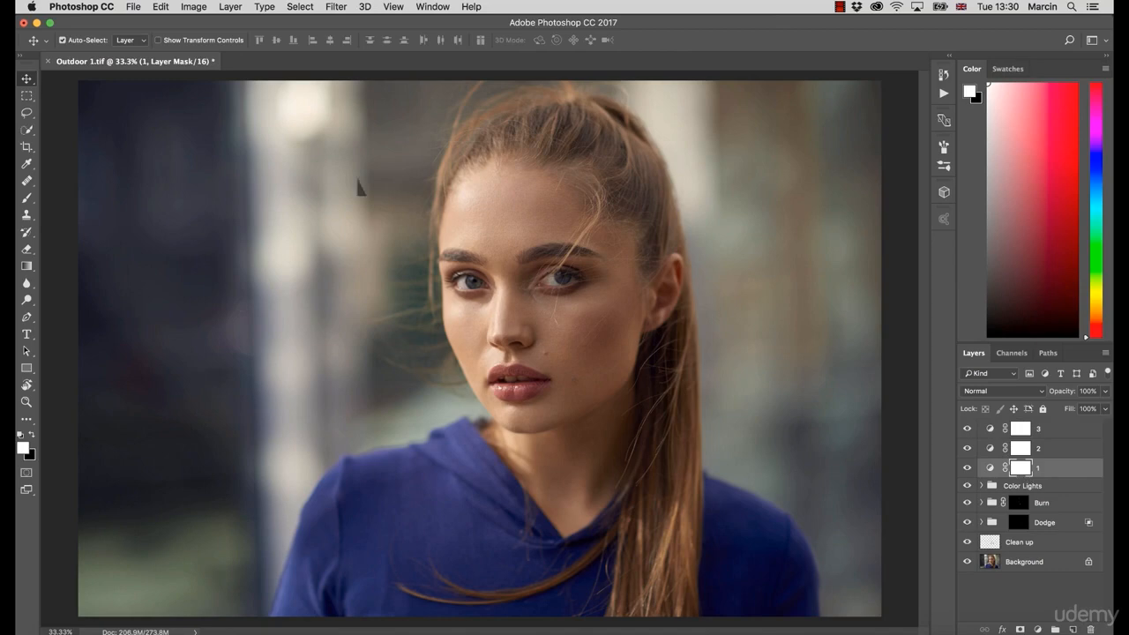
pyautogui.click(300, 6)
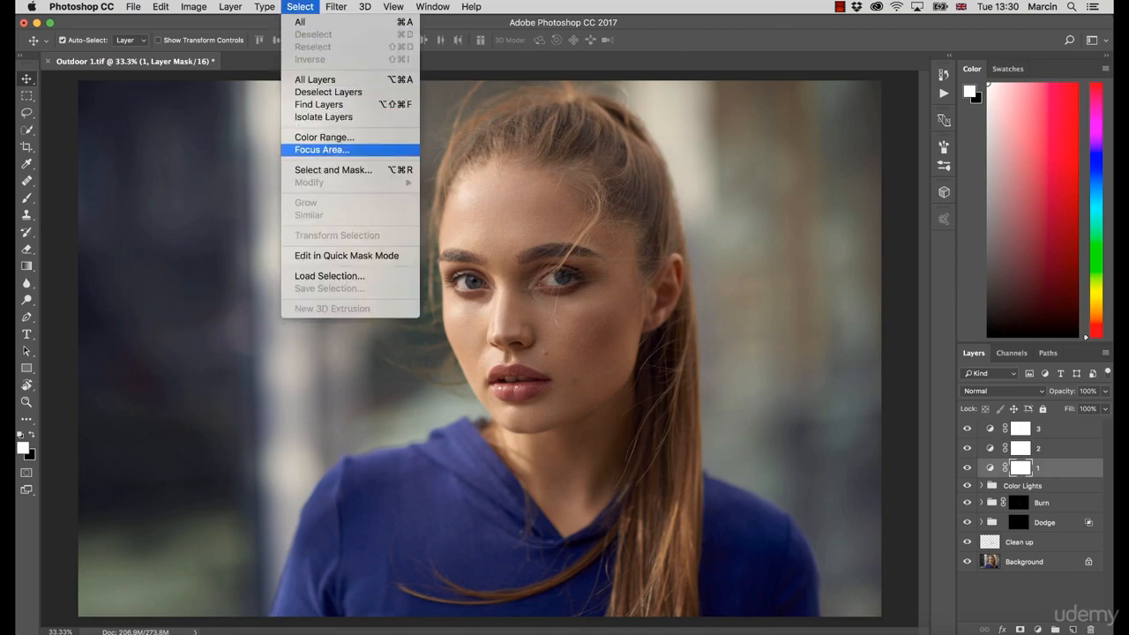
pyautogui.click(324, 138)
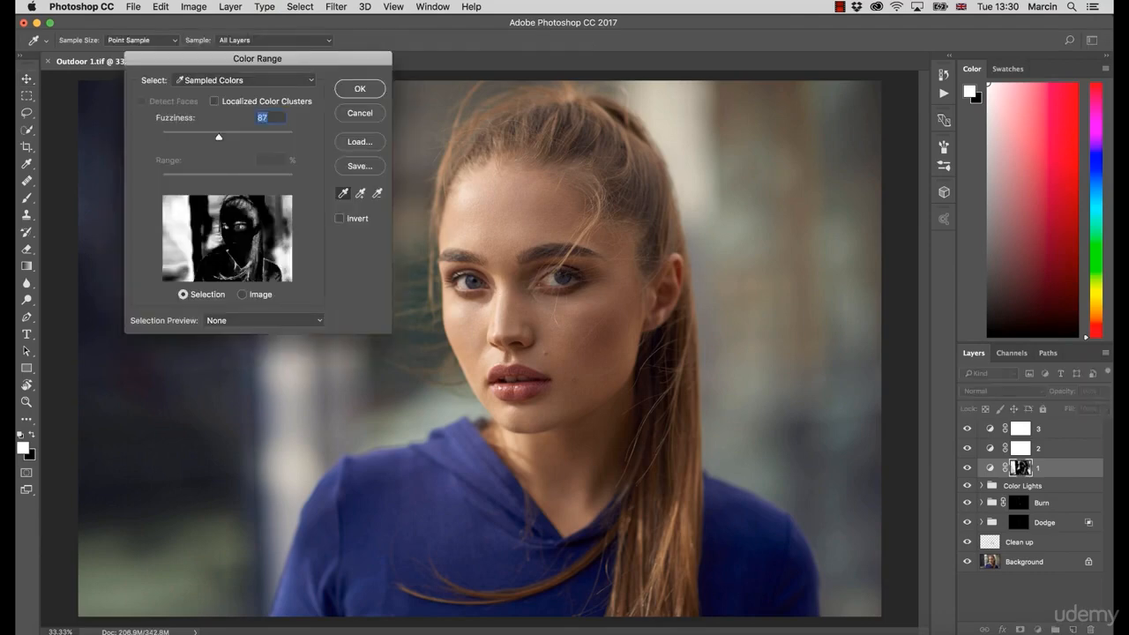
pyautogui.click(244, 80)
pyautogui.click(212, 191)
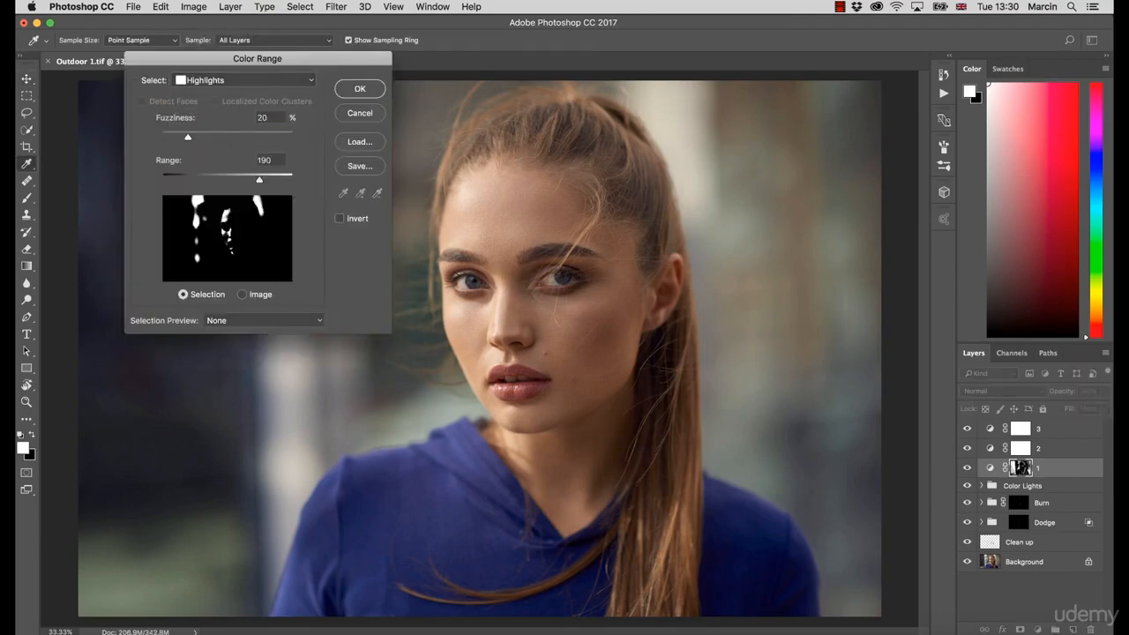
pyautogui.moveTo(259, 180); pyautogui.dragTo(289, 180)
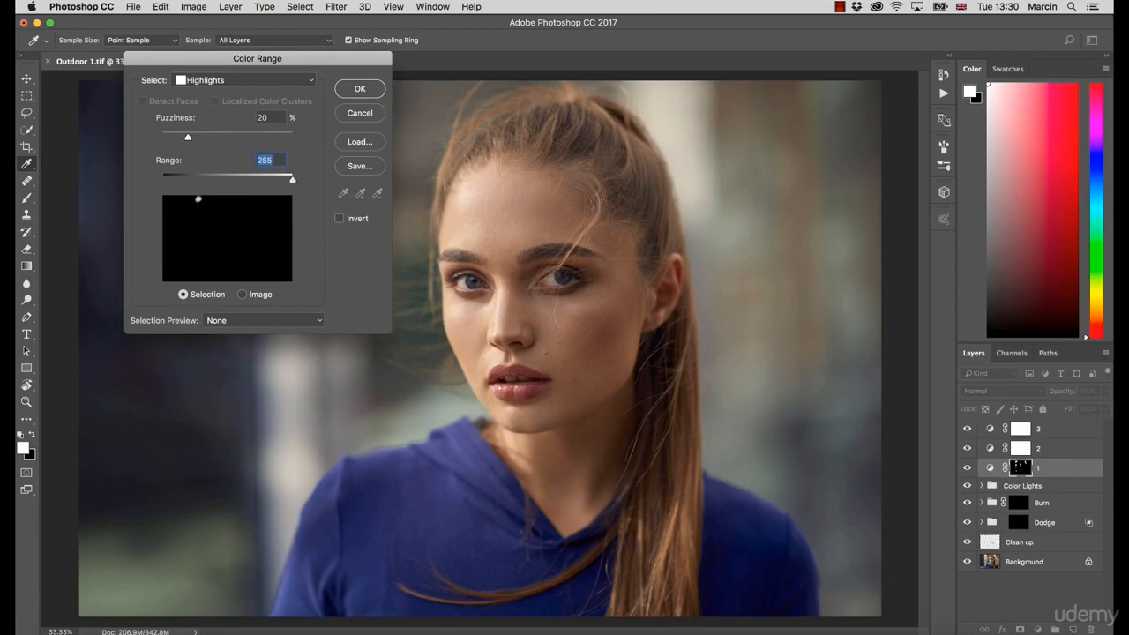
pyautogui.moveTo(188, 137); pyautogui.dragTo(293, 138)
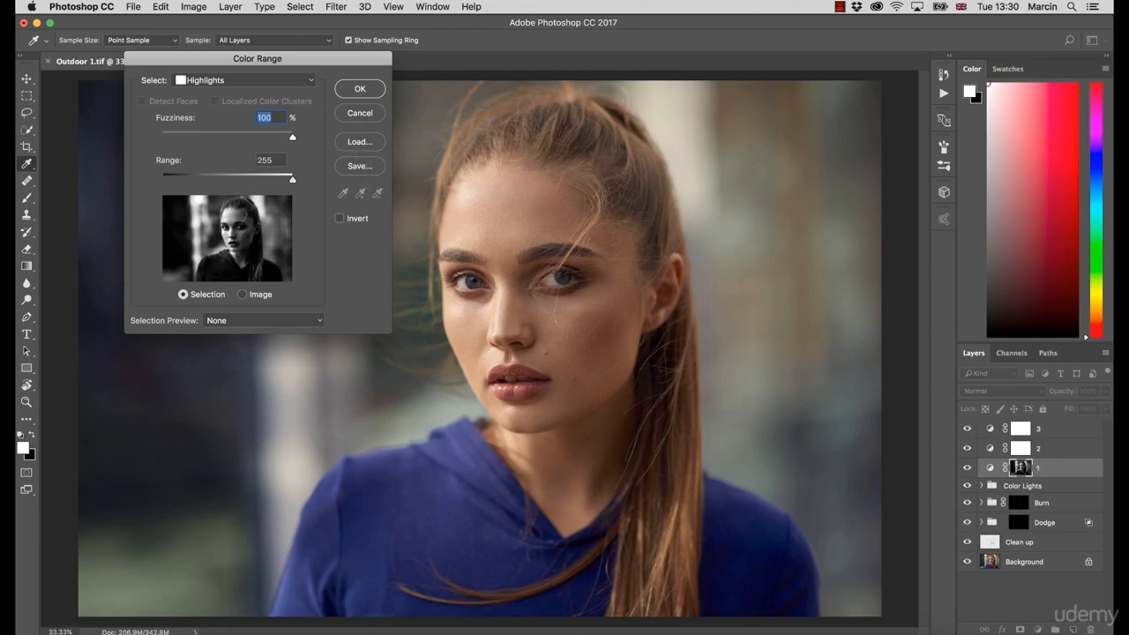
pyautogui.press('Return')
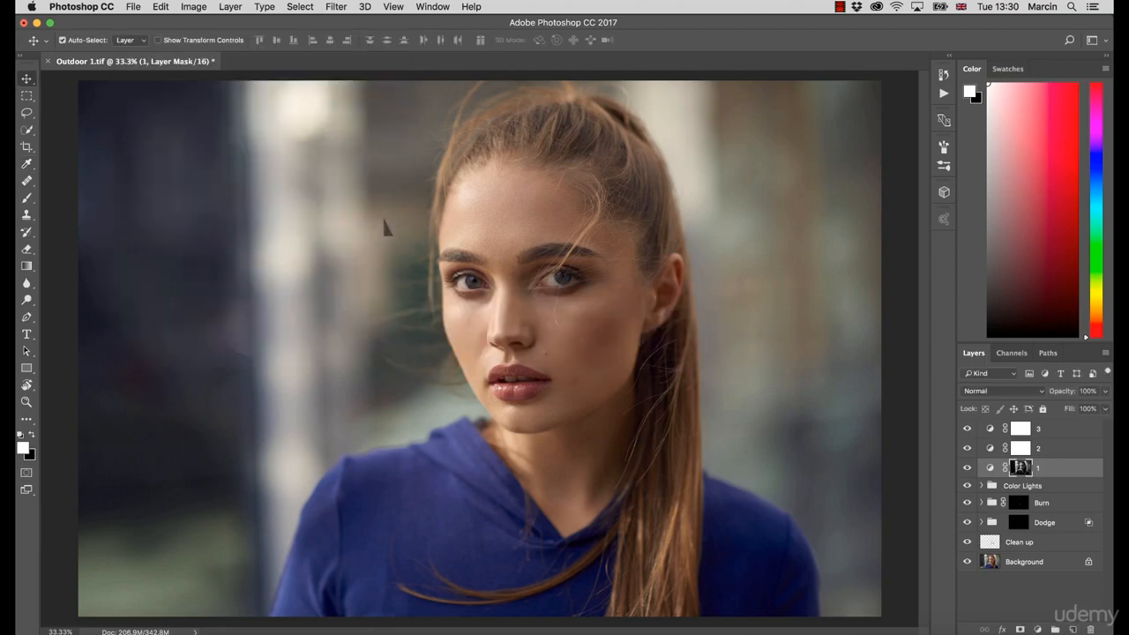
pyautogui.keyDown('alt'); pyautogui.click(1029, 476); pyautogui.keyUp('alt')
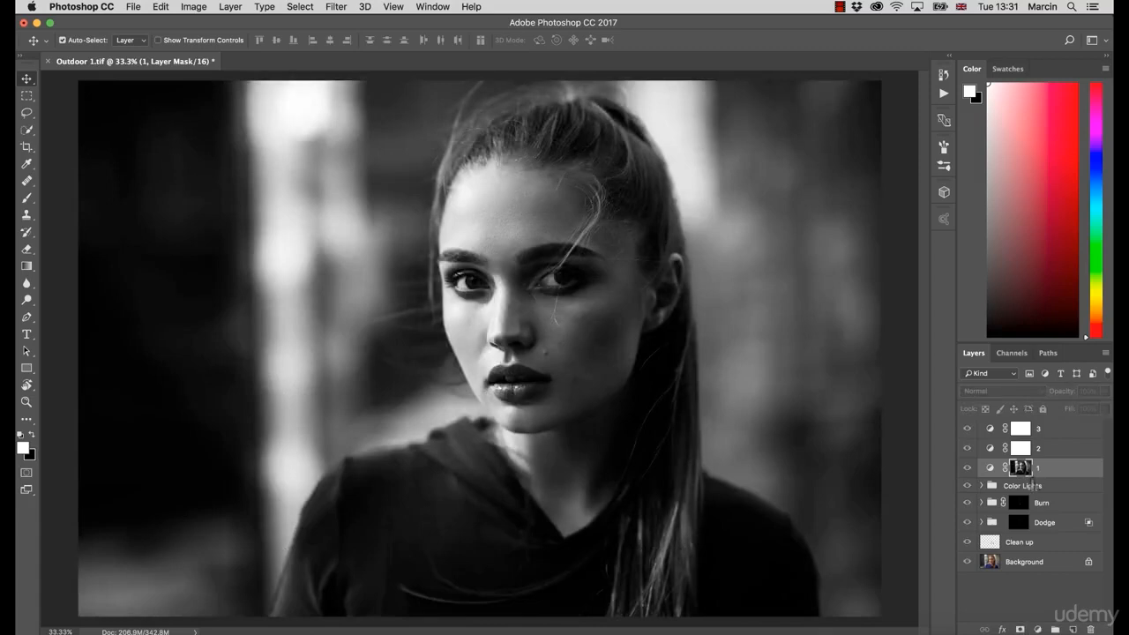
pyautogui.keyDown('alt'); pyautogui.click(1027, 473); pyautogui.keyUp('alt')
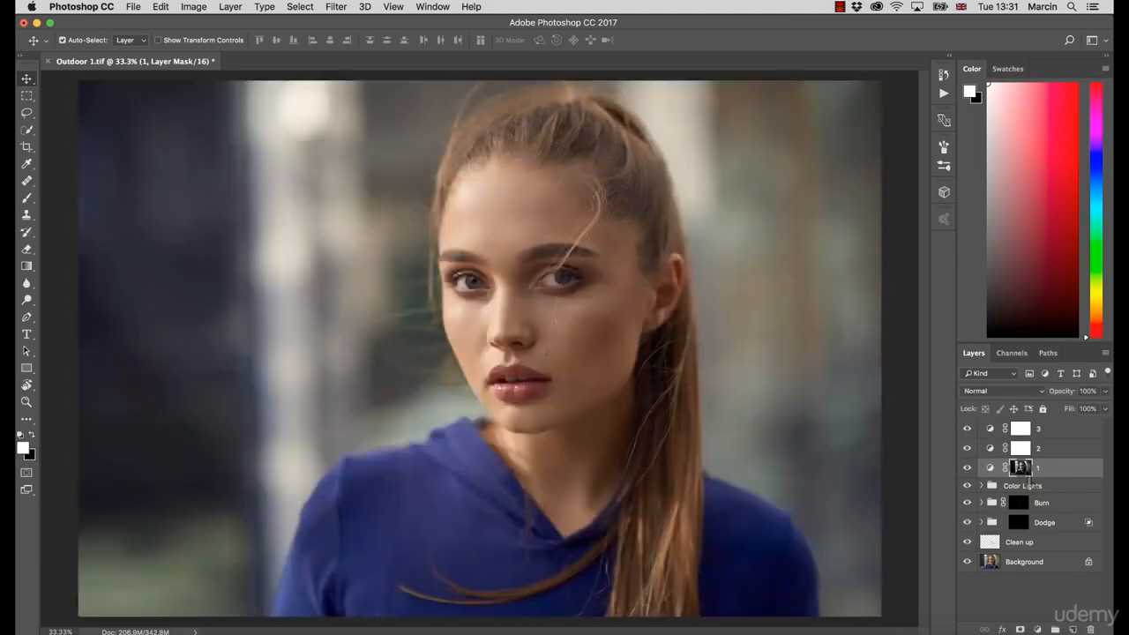
# Step: Apply Image onto layer 2's mask with Multiply blending at 100% opacity
pyautogui.click(1021, 449)
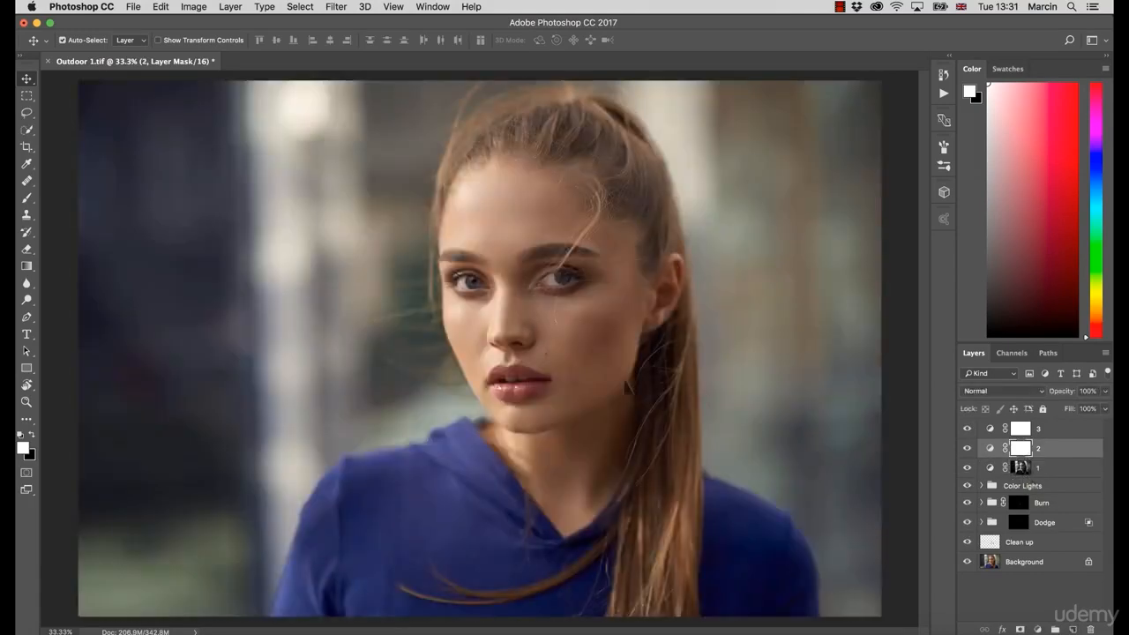
pyautogui.click(193, 6)
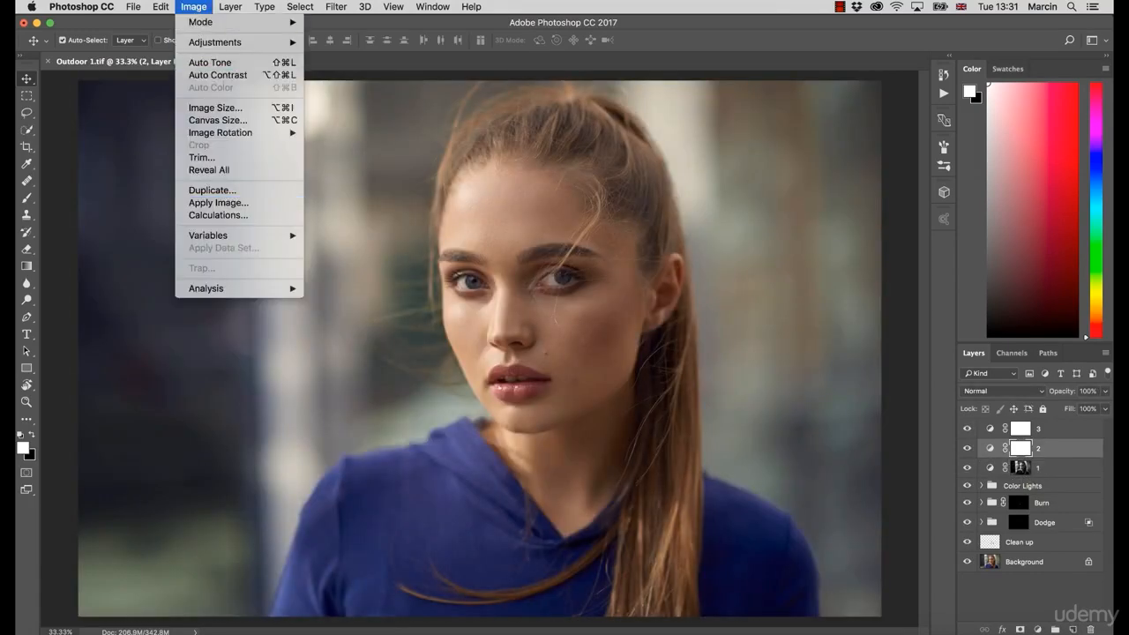
pyautogui.click(218, 201)
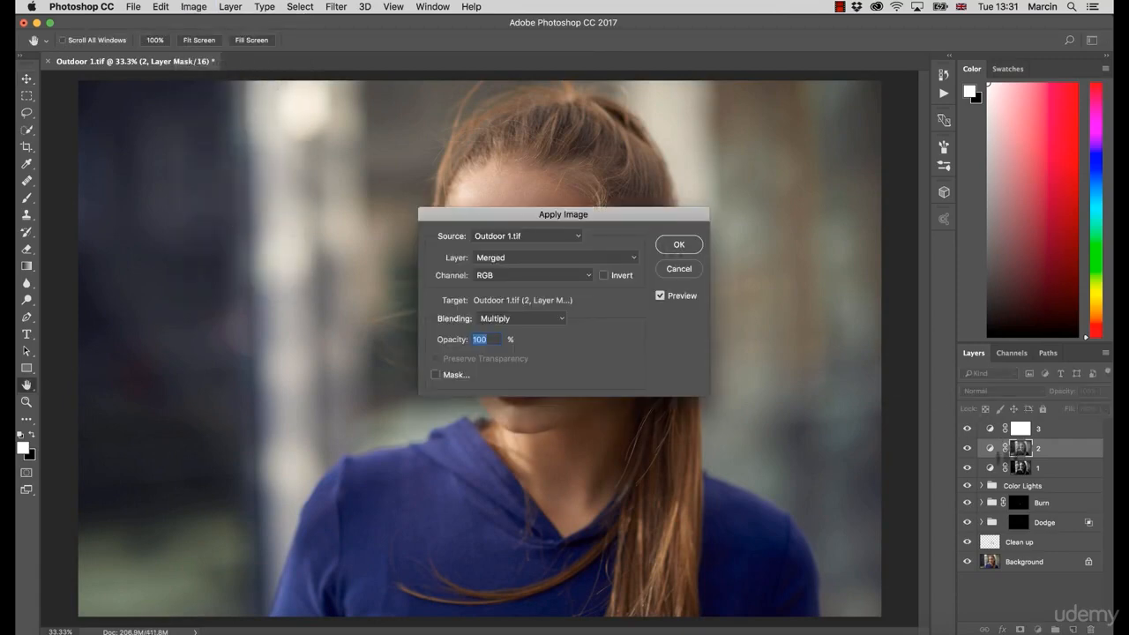
pyautogui.press('Return')
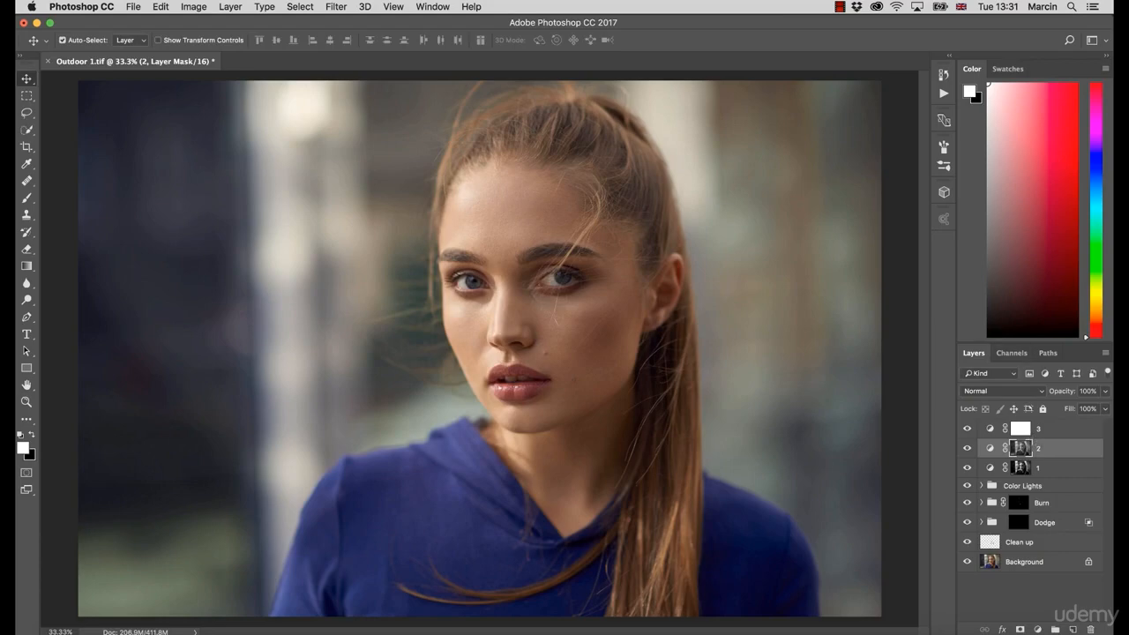
# Step: Load the Blue channel as a selection and invert layer 3's mask within that selection
pyautogui.click(1022, 428)
pyautogui.click(1011, 353)
pyautogui.click(988, 431)
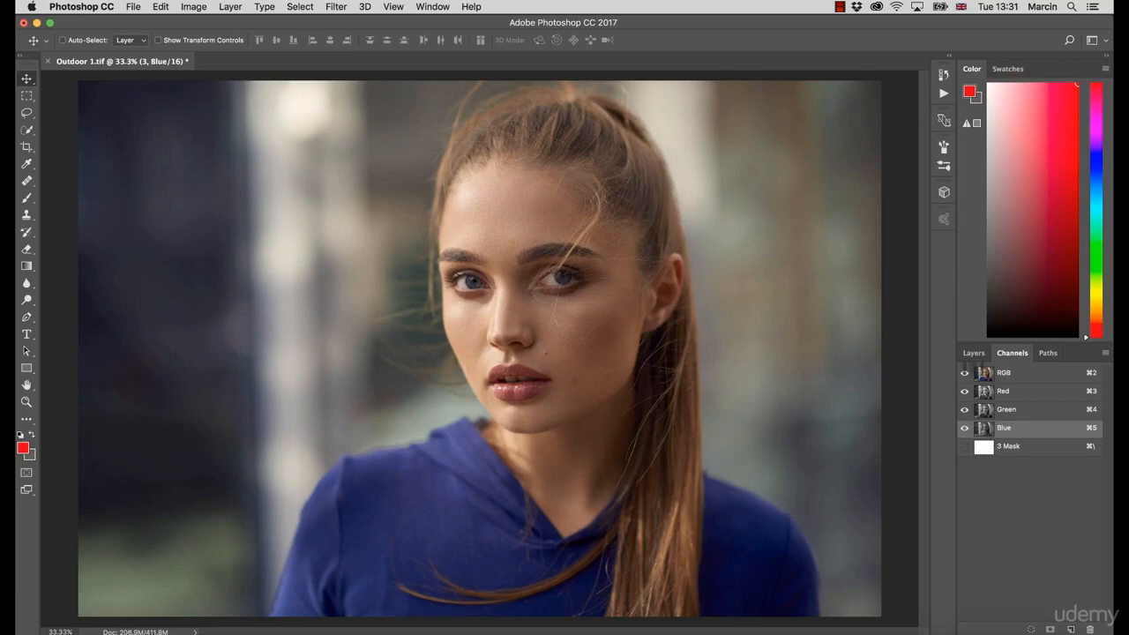
pyautogui.keyDown('super'); pyautogui.click(978, 372); pyautogui.keyUp('super')
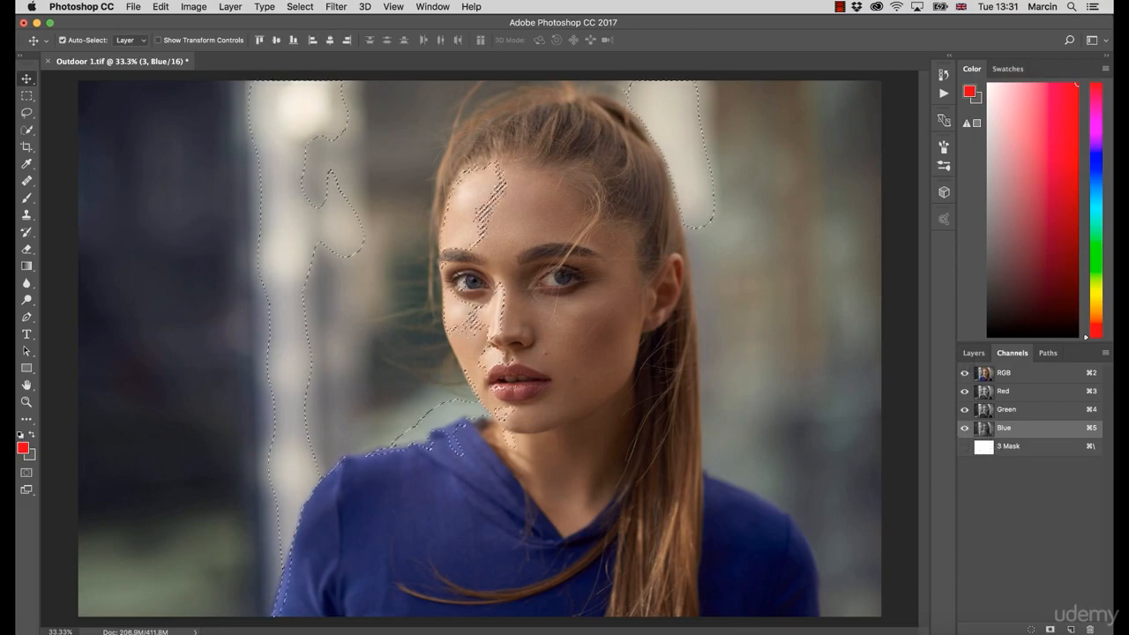
pyautogui.click(974, 353)
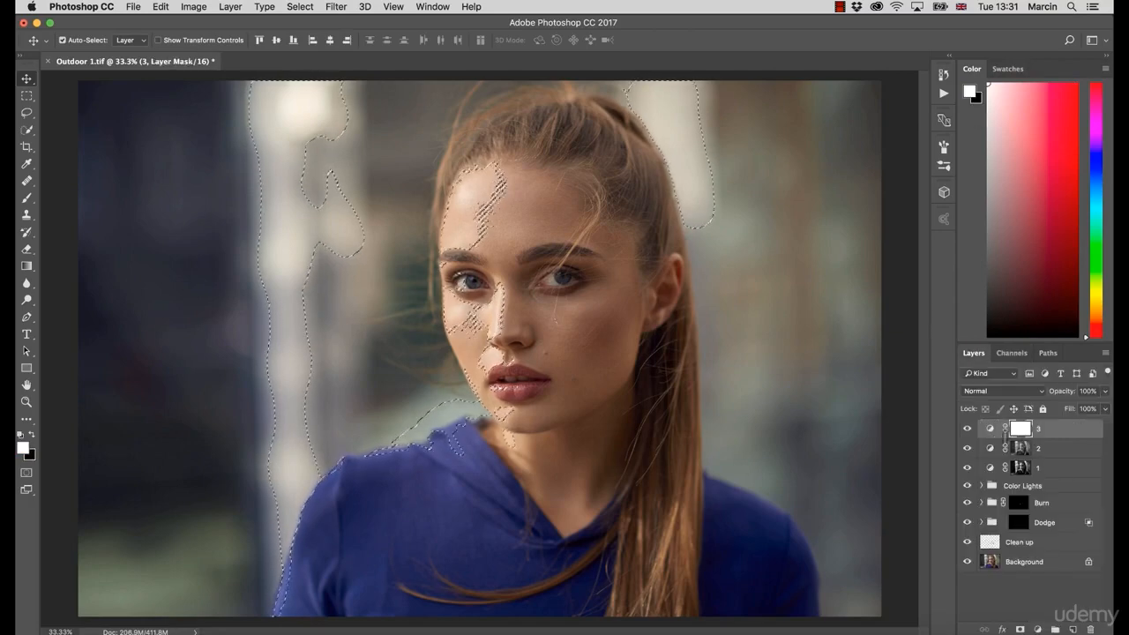
pyautogui.press('super+i')
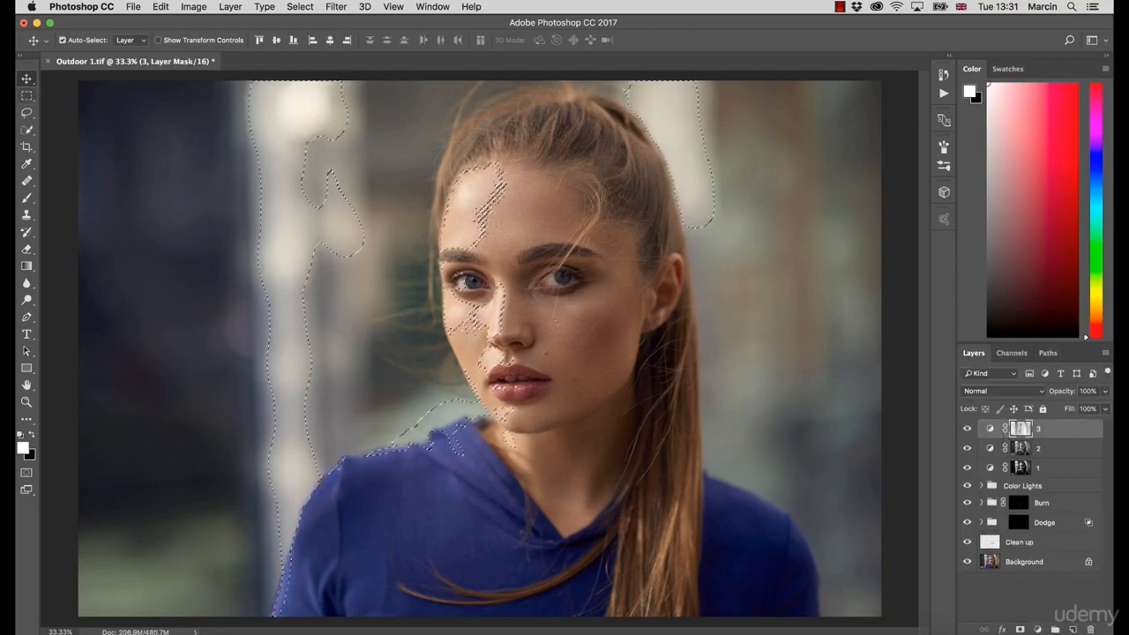
# Step: Deselect and invert layer 3's entire mask
pyautogui.press('l')
pyautogui.press('super+d')
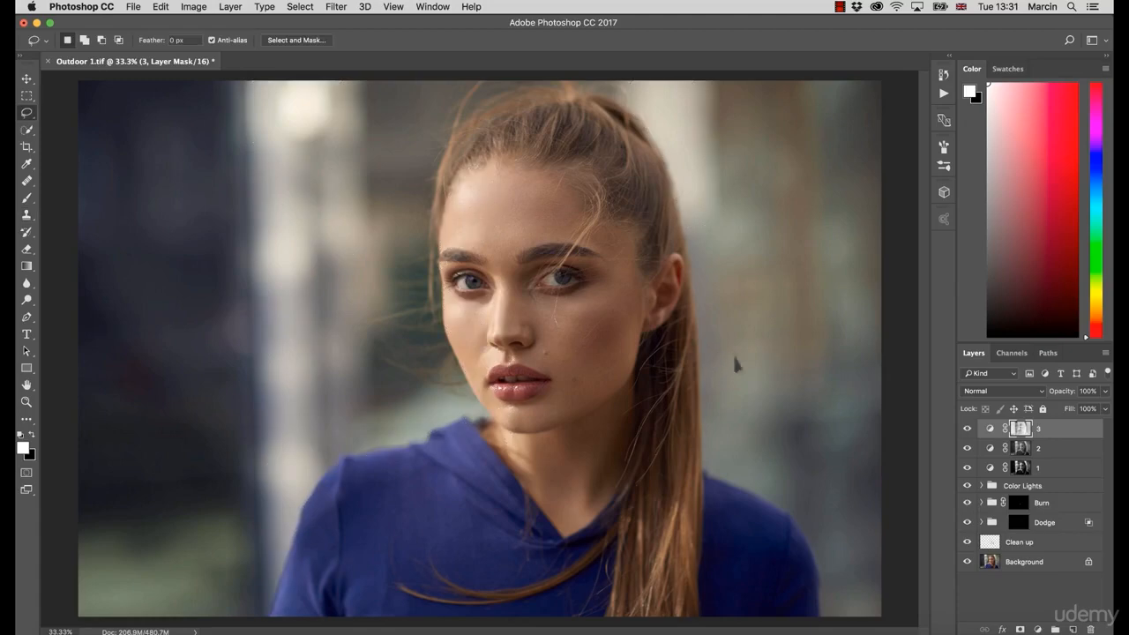
pyautogui.press('super+i')
# Step: Preview the masks of layers 3, 2 and 1 in turn, then return to the normal image view
pyautogui.keyDown('alt'); pyautogui.click(1021, 432); pyautogui.keyUp('alt')
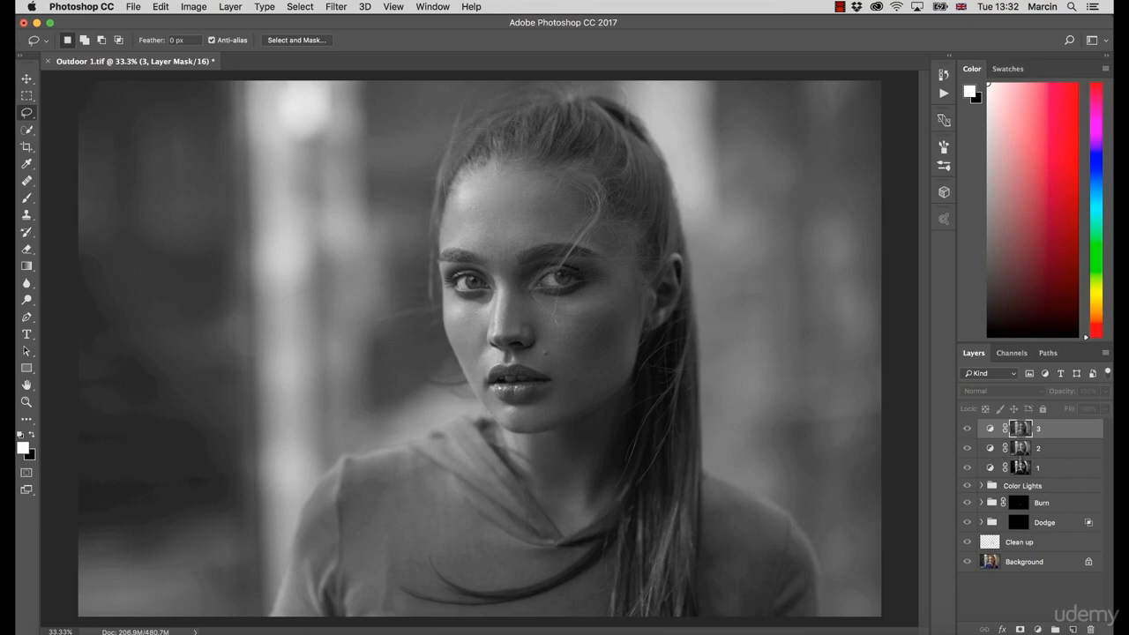
pyautogui.click(1028, 449)
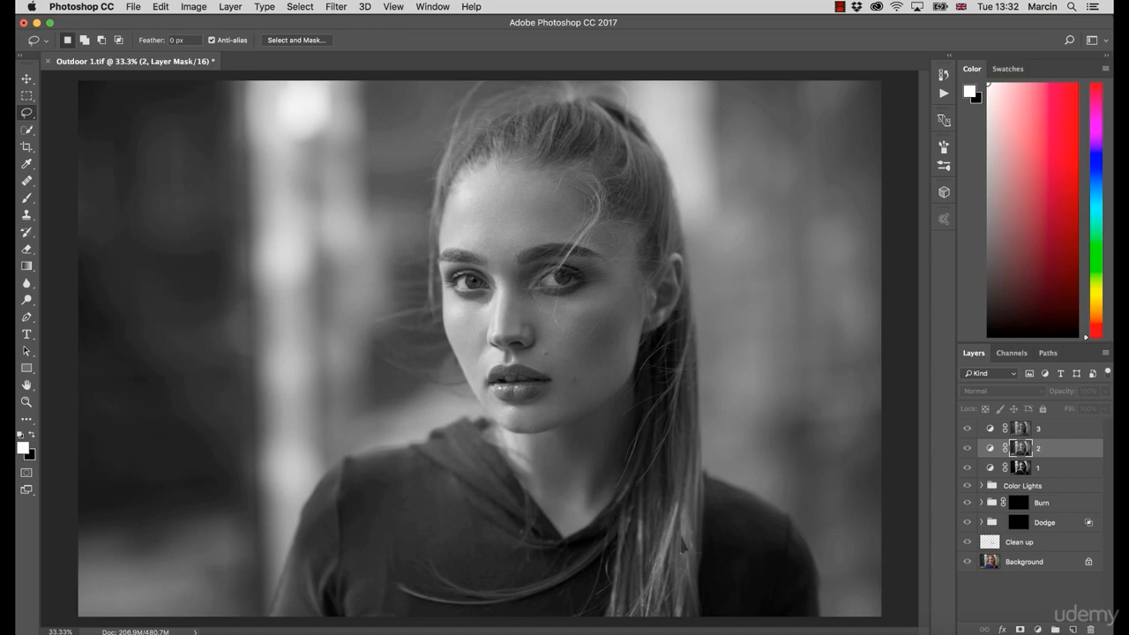
pyautogui.click(1023, 469)
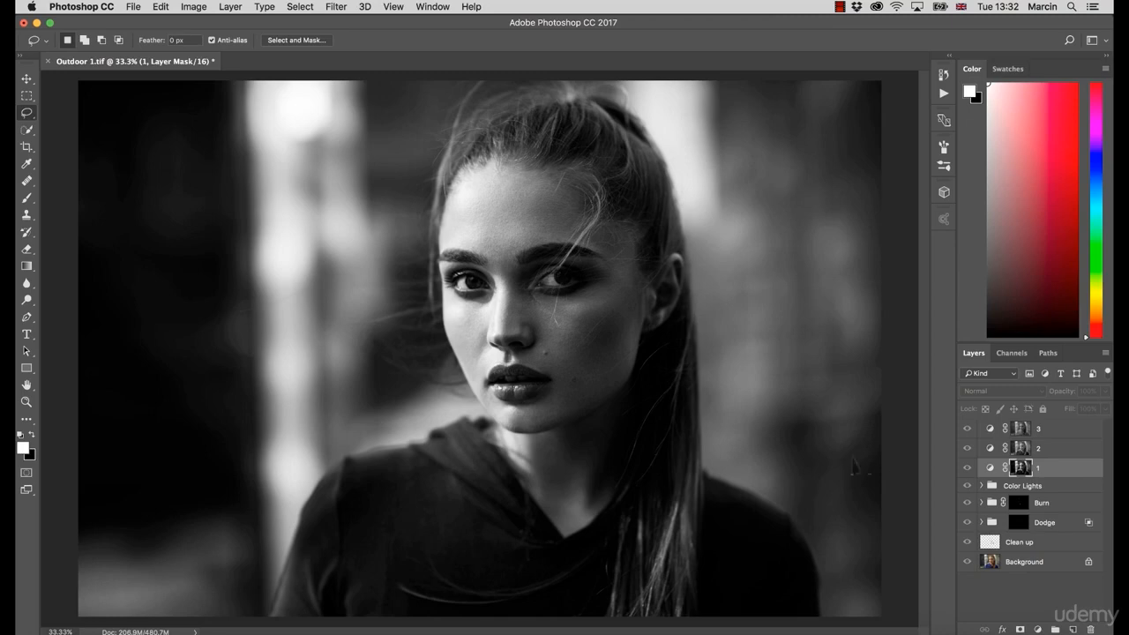
pyautogui.keyDown('alt'); pyautogui.click(1023, 469); pyautogui.keyUp('alt')
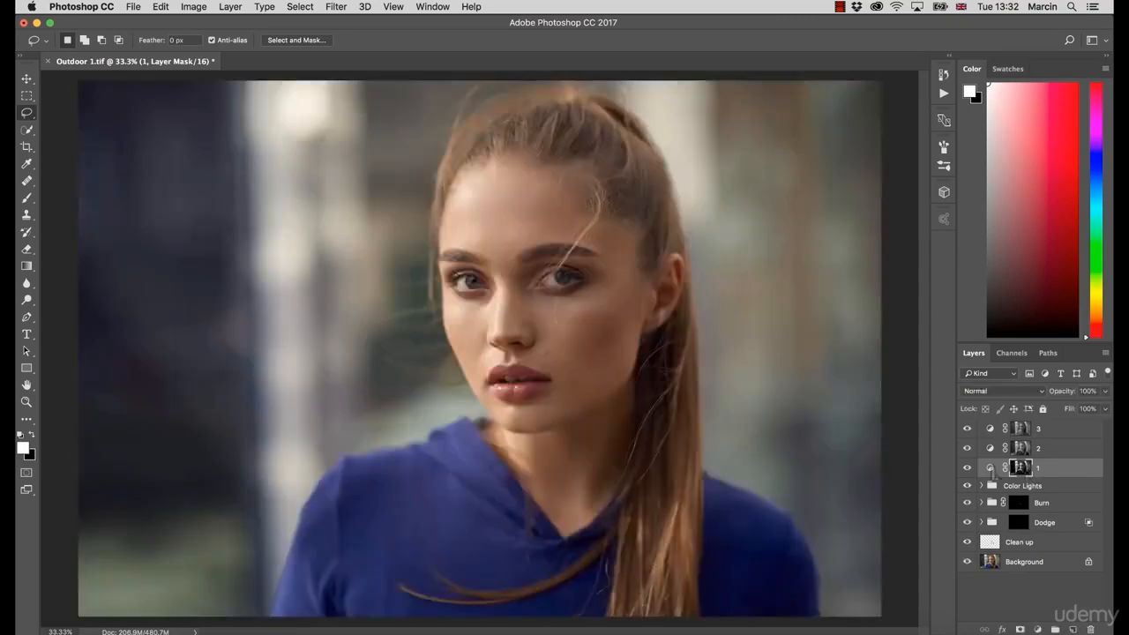
# Step: Raise layer 1's curve with a point at input 144, output 179, and set its blend mode to Luminosity
pyautogui.doubleClick(991, 468)
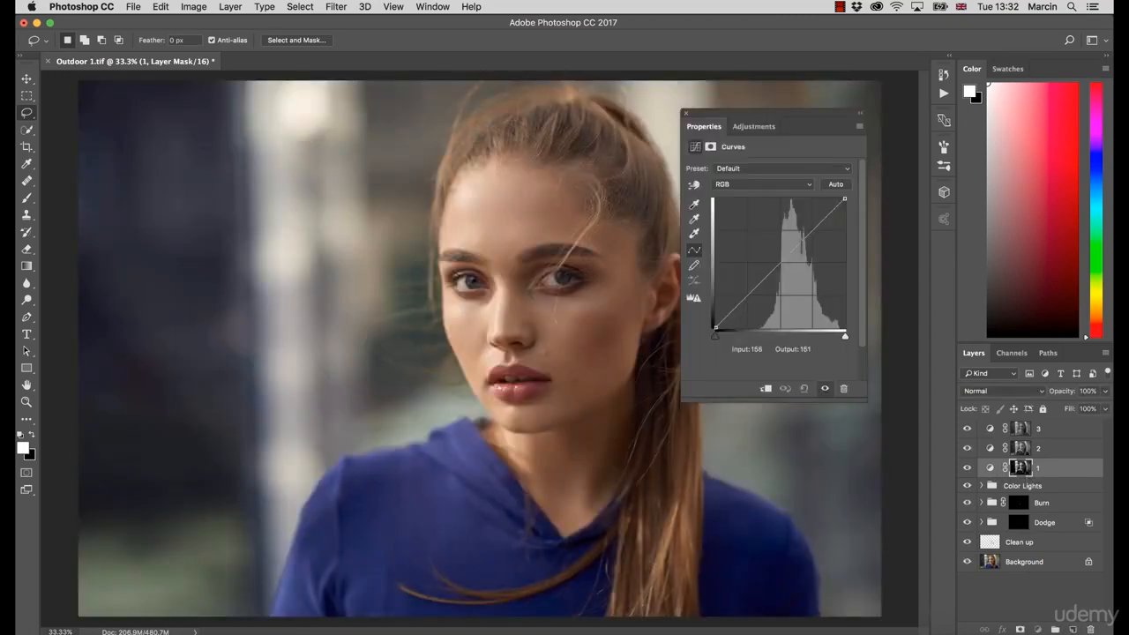
pyautogui.moveTo(788, 256); pyautogui.dragTo(788, 238)
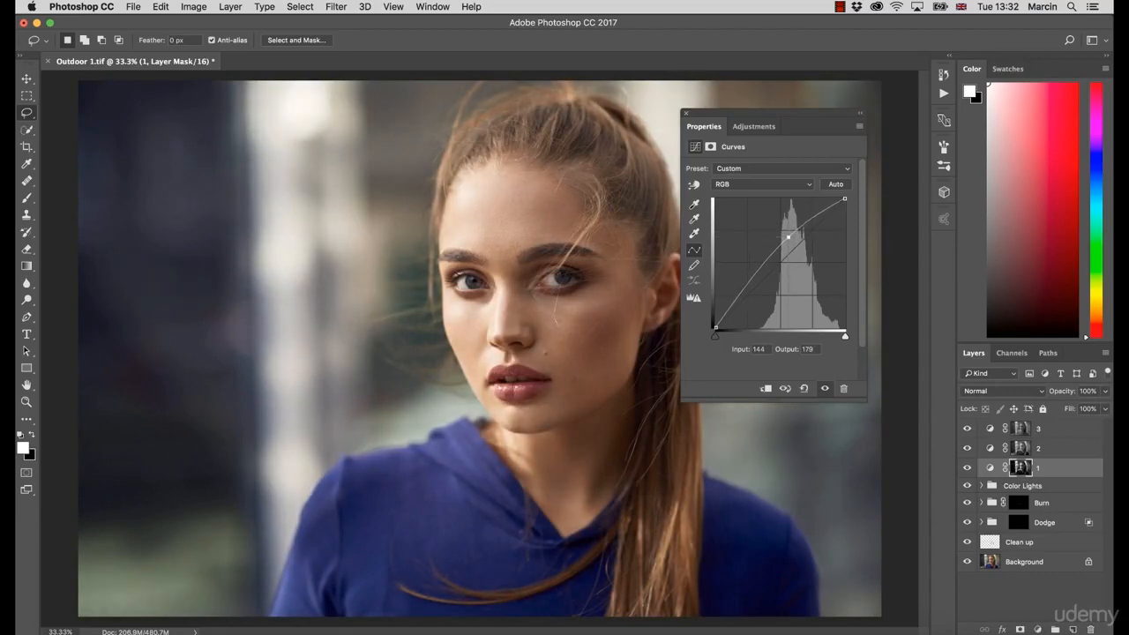
pyautogui.click(1002, 391)
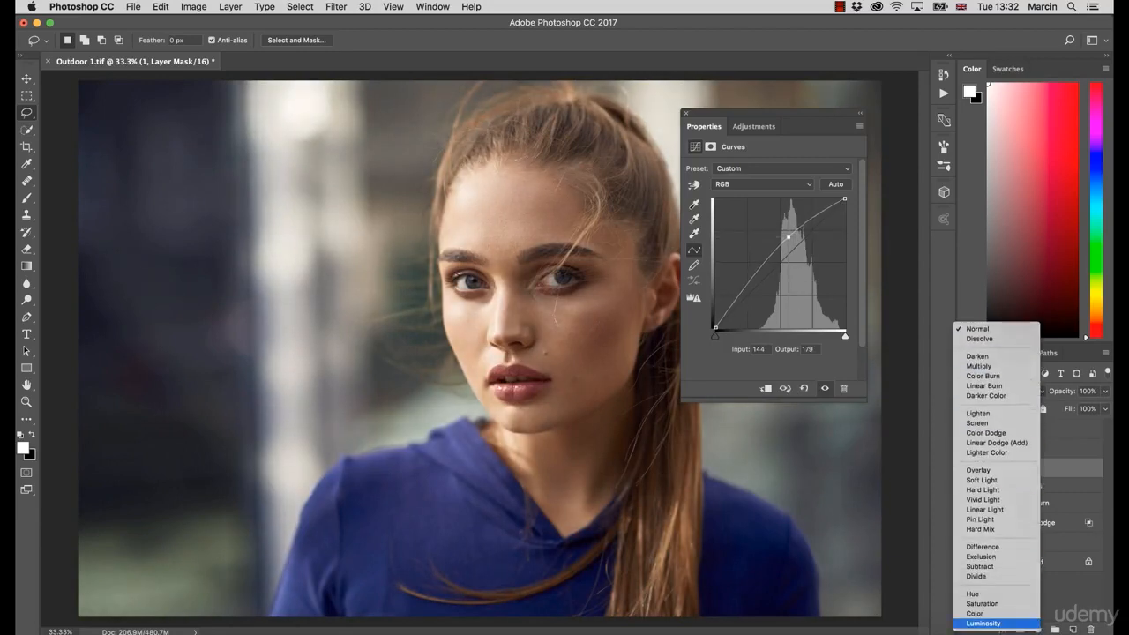
pyautogui.click(983, 623)
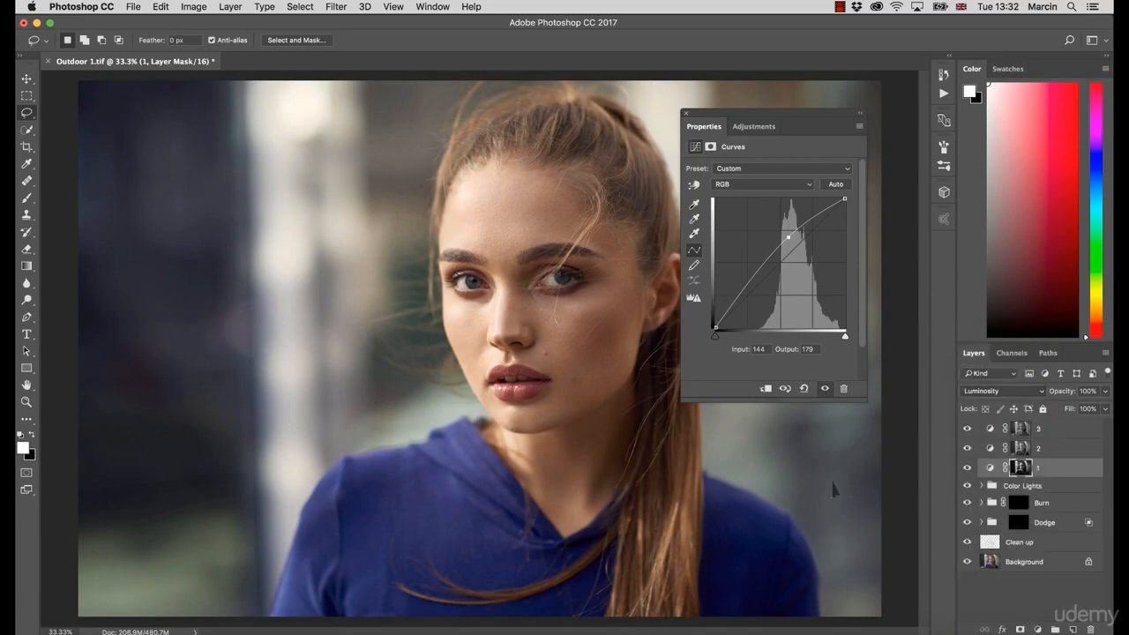
# Step: Toggle layer 1's visibility repeatedly to compare the portrait with and without its curve
pyautogui.click(969, 472)
pyautogui.click(972, 473)
pyautogui.click(971, 472)
pyautogui.click(971, 473)
pyautogui.click(971, 473)
pyautogui.click(971, 473)
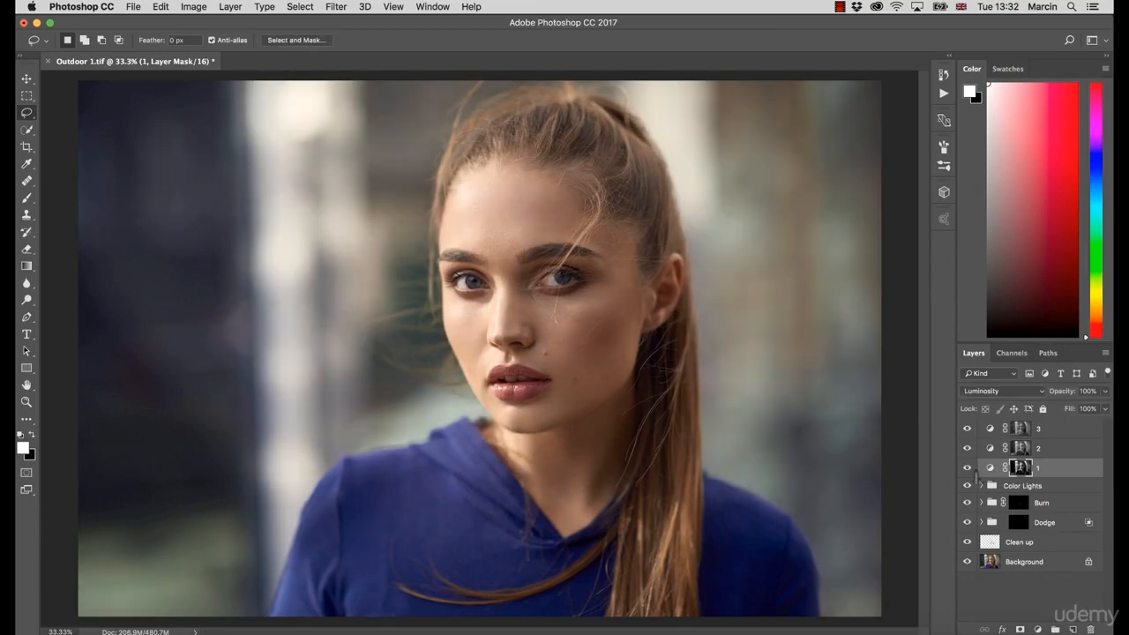
pyautogui.click(971, 471)
pyautogui.click(970, 472)
pyautogui.click(968, 468)
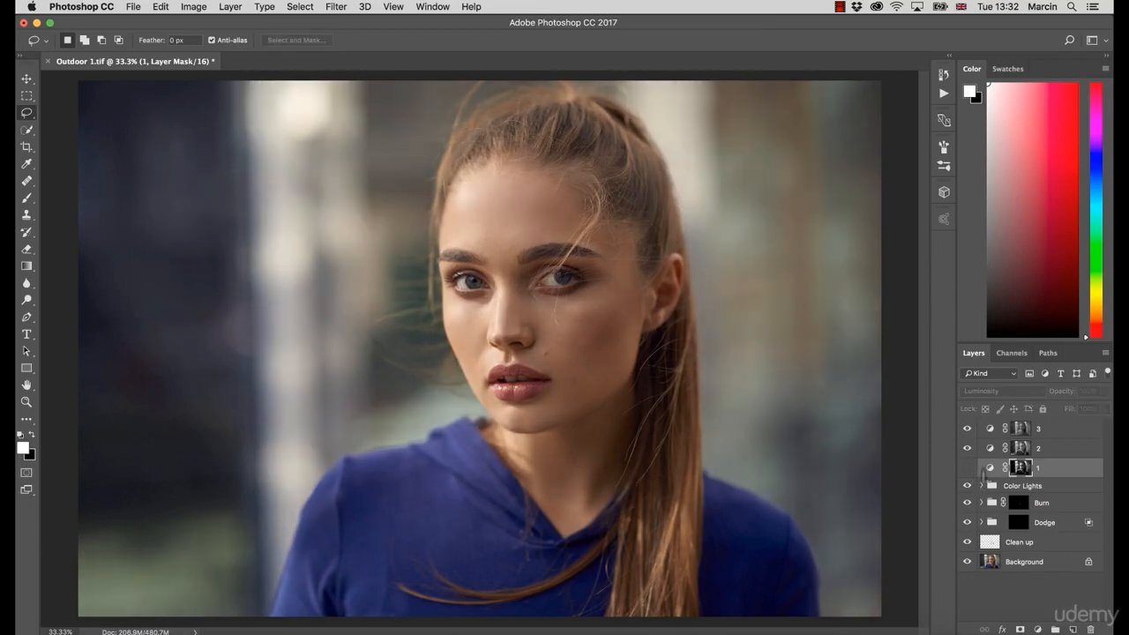
# Step: Open layer 2's Curves properties and shape its curve with two points, the lower at input 99, output 119
pyautogui.click(1018, 451)
pyautogui.click(991, 448)
pyautogui.doubleClick(991, 448)
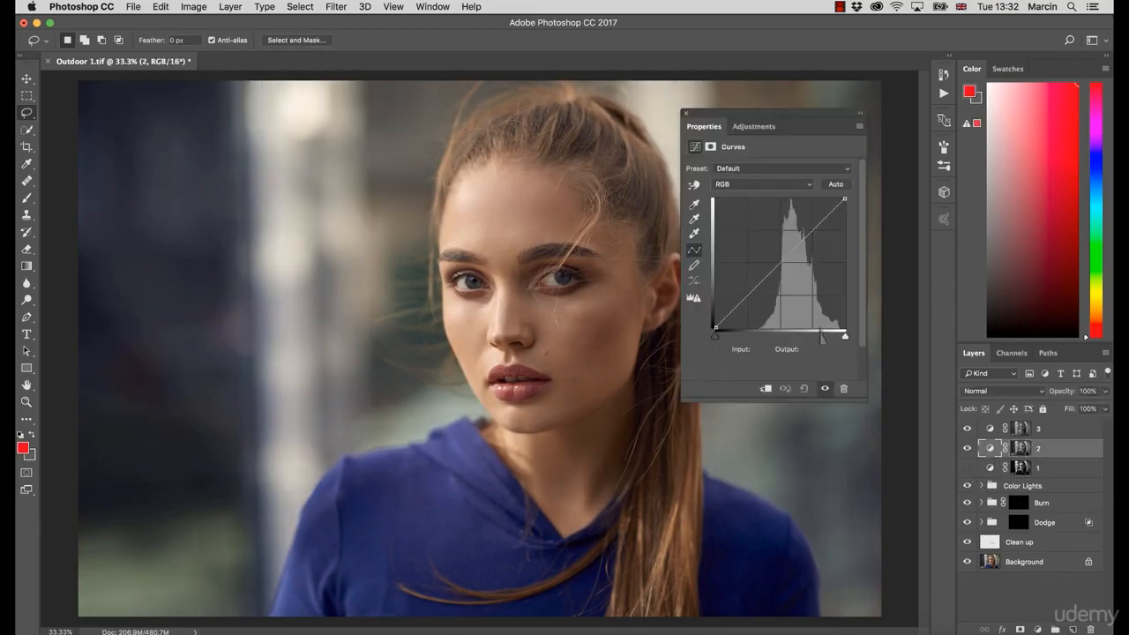
pyautogui.moveTo(795, 249); pyautogui.dragTo(796, 232)
pyautogui.click(765, 267)
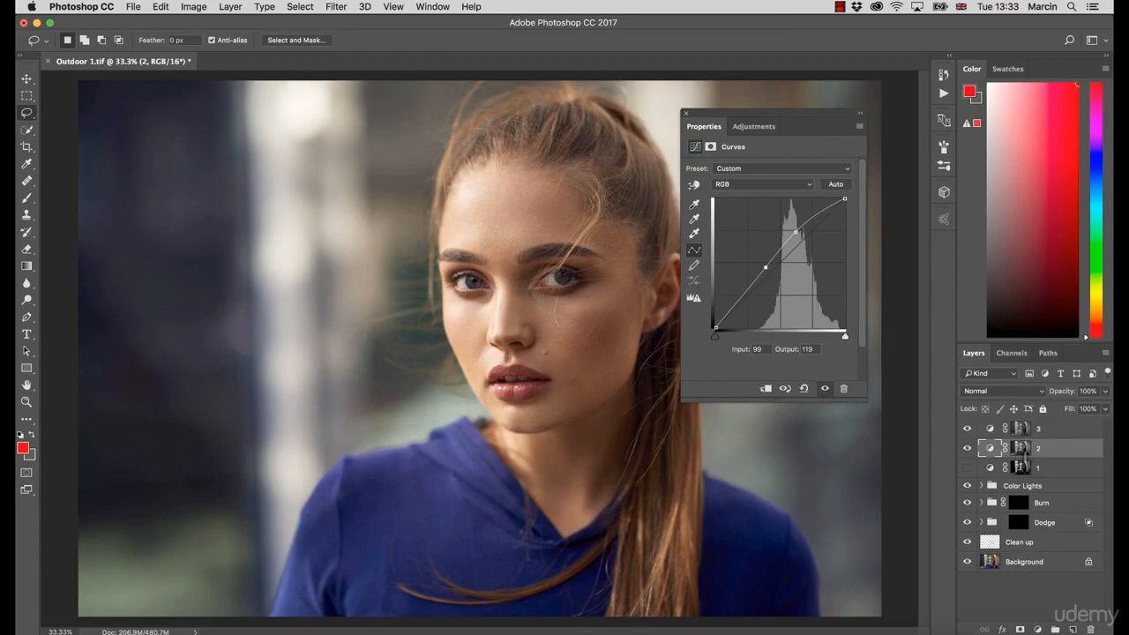
# Step: Set layer 2's blend mode to Luminosity
pyautogui.click(996, 391)
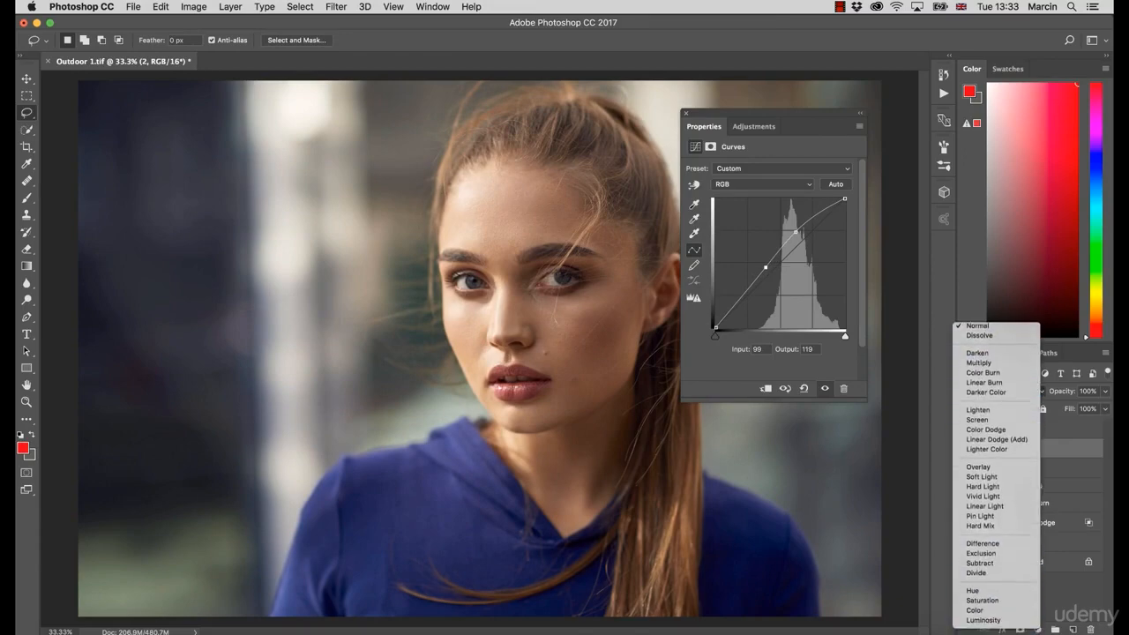
pyautogui.click(975, 613)
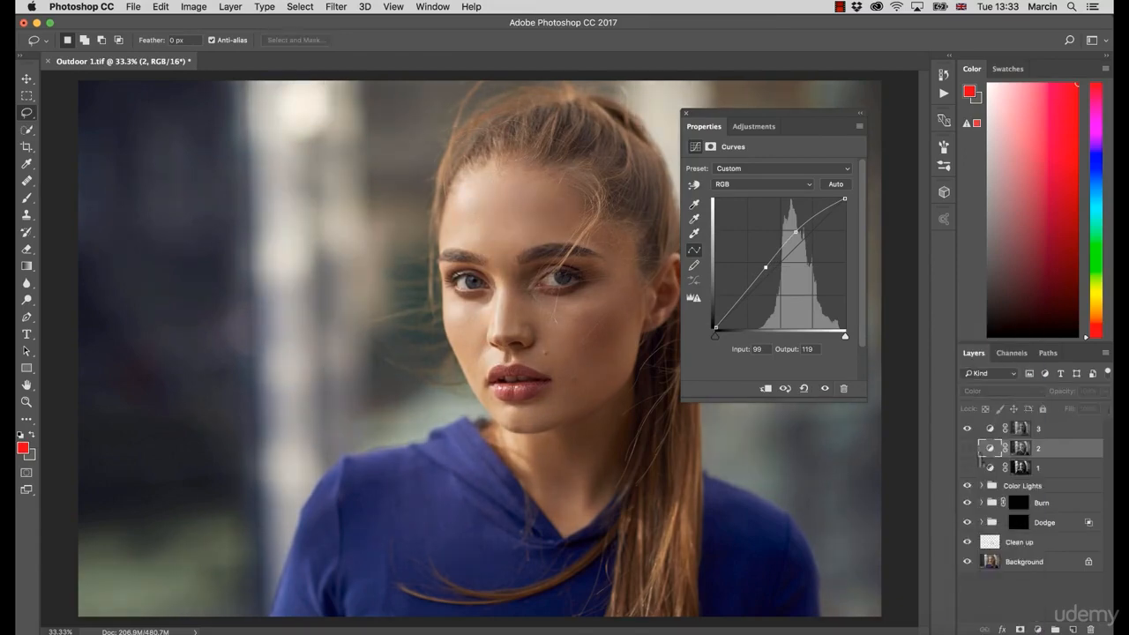
pyautogui.click(997, 391)
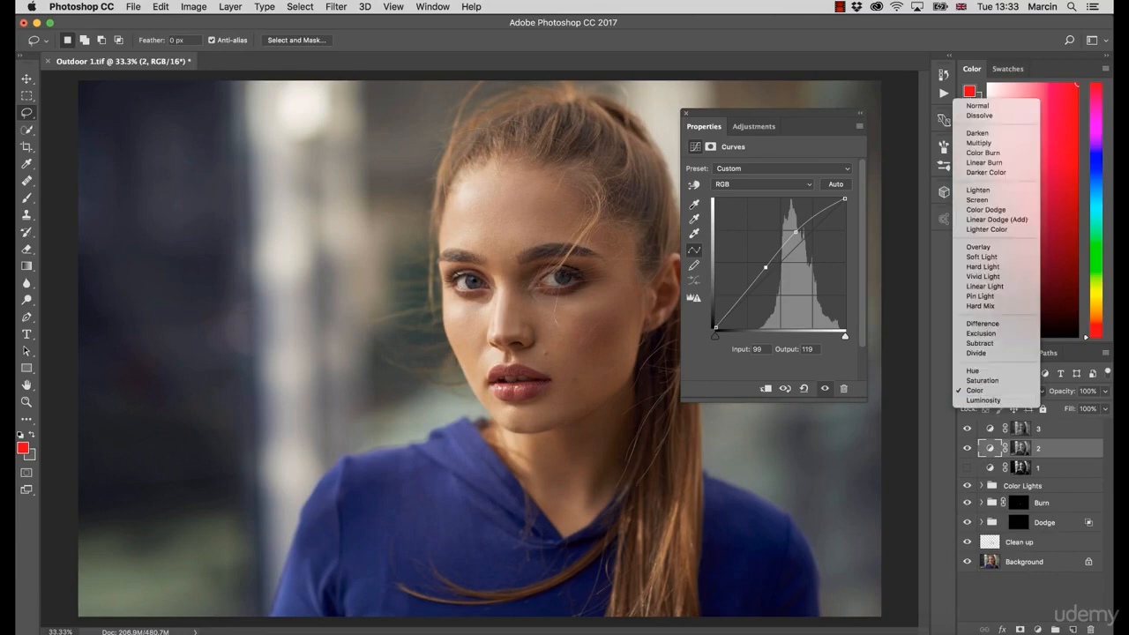
pyautogui.click(997, 403)
# Step: Toggle layer 2's visibility repeatedly to compare the image with and without its adjustment
pyautogui.click(968, 448)
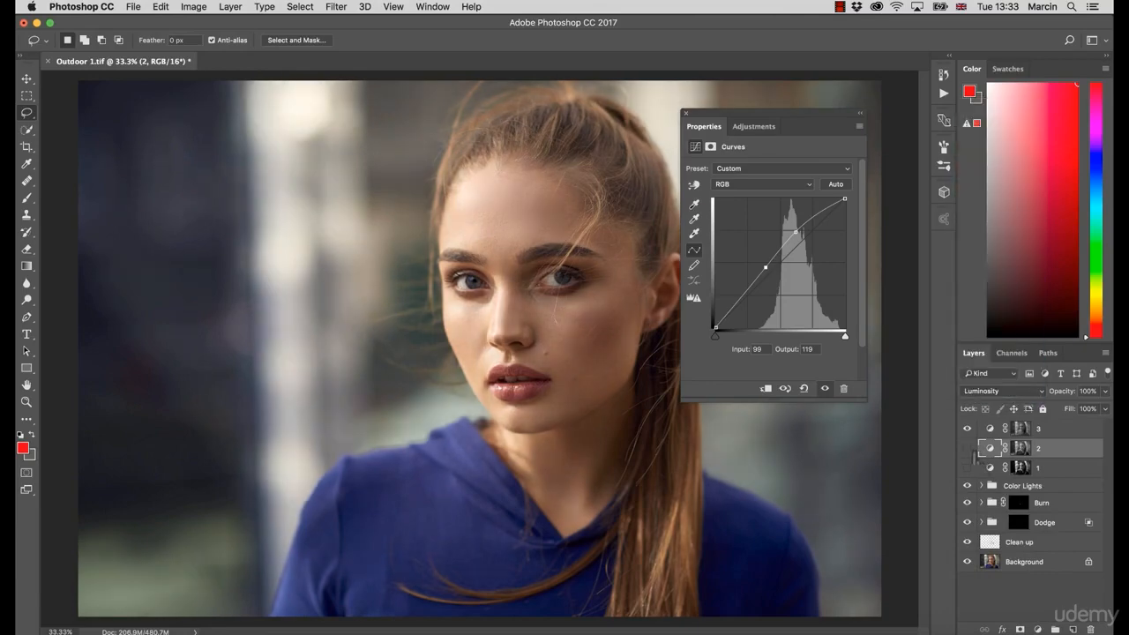
pyautogui.click(969, 449)
pyautogui.click(970, 448)
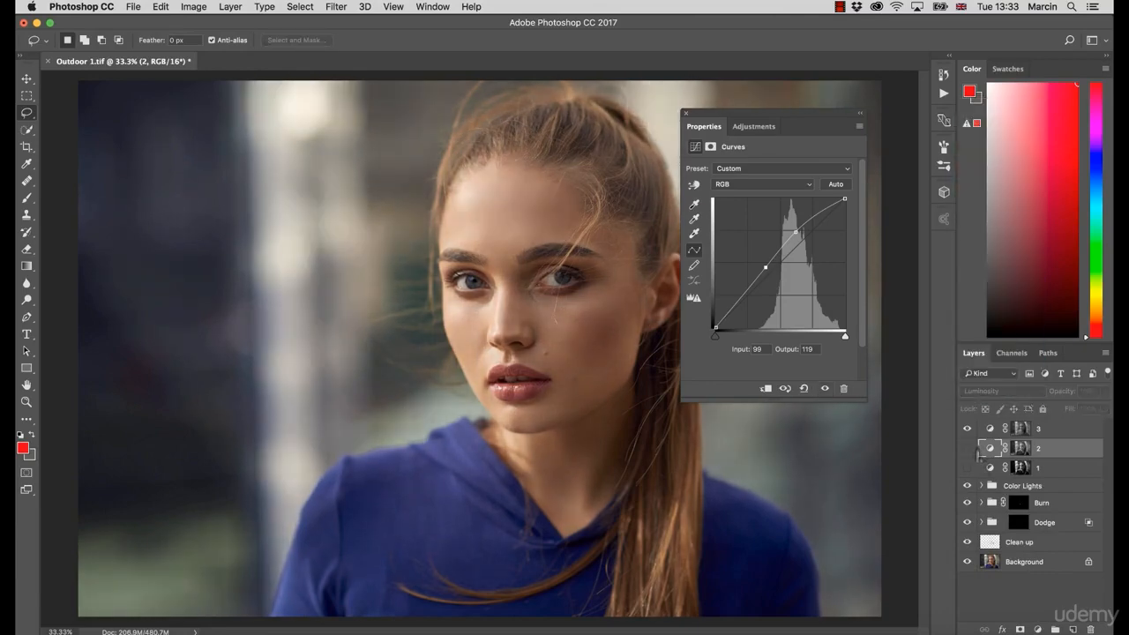
pyautogui.click(970, 449)
pyautogui.click(686, 114)
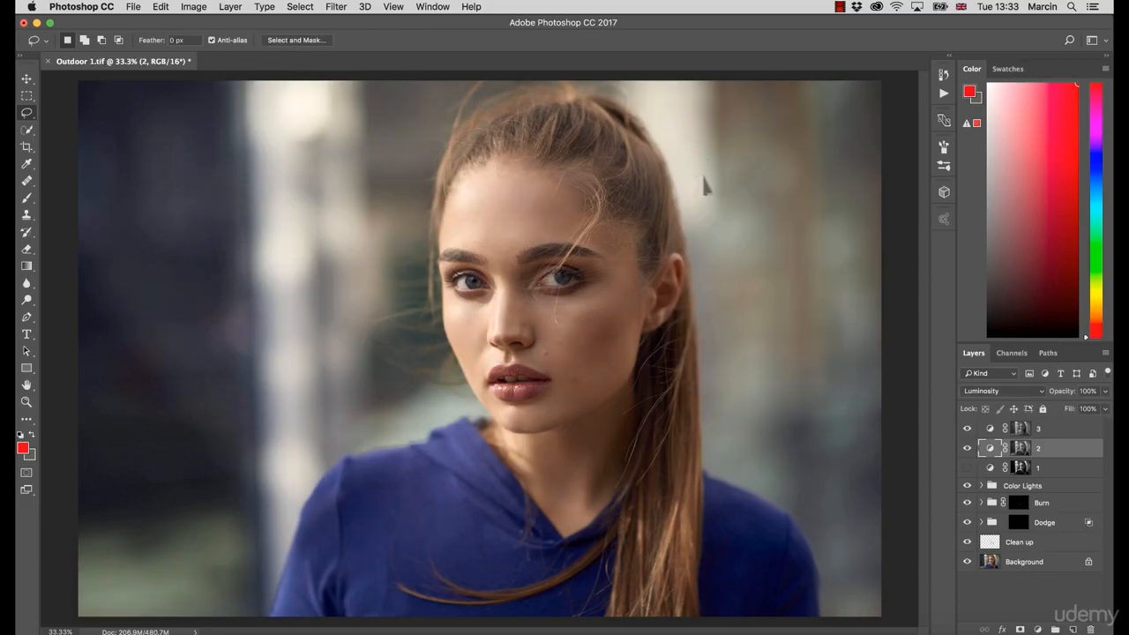
pyautogui.click(973, 449)
pyautogui.click(973, 450)
pyautogui.click(973, 451)
pyautogui.click(973, 451)
# Step: Shape layer 3's curve with a point at input 101, output 123 and set its blend mode to Luminosity
pyautogui.click(1023, 430)
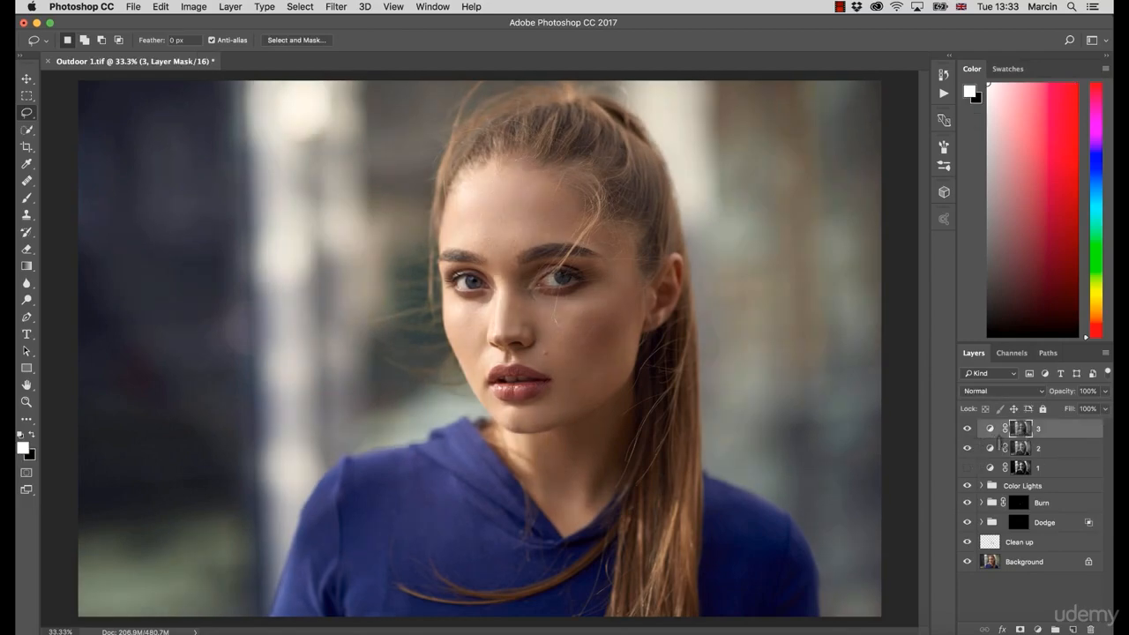
pyautogui.click(989, 428)
pyautogui.click(971, 448)
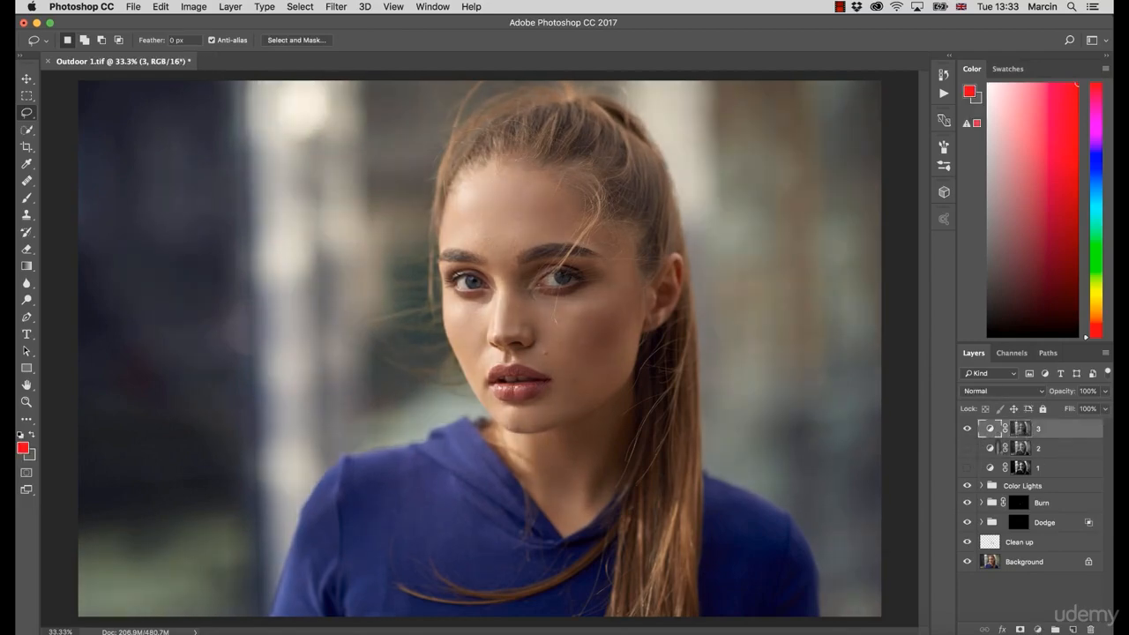
pyautogui.doubleClick(989, 429)
pyautogui.moveTo(789, 254); pyautogui.dragTo(767, 265)
pyautogui.click(768, 262)
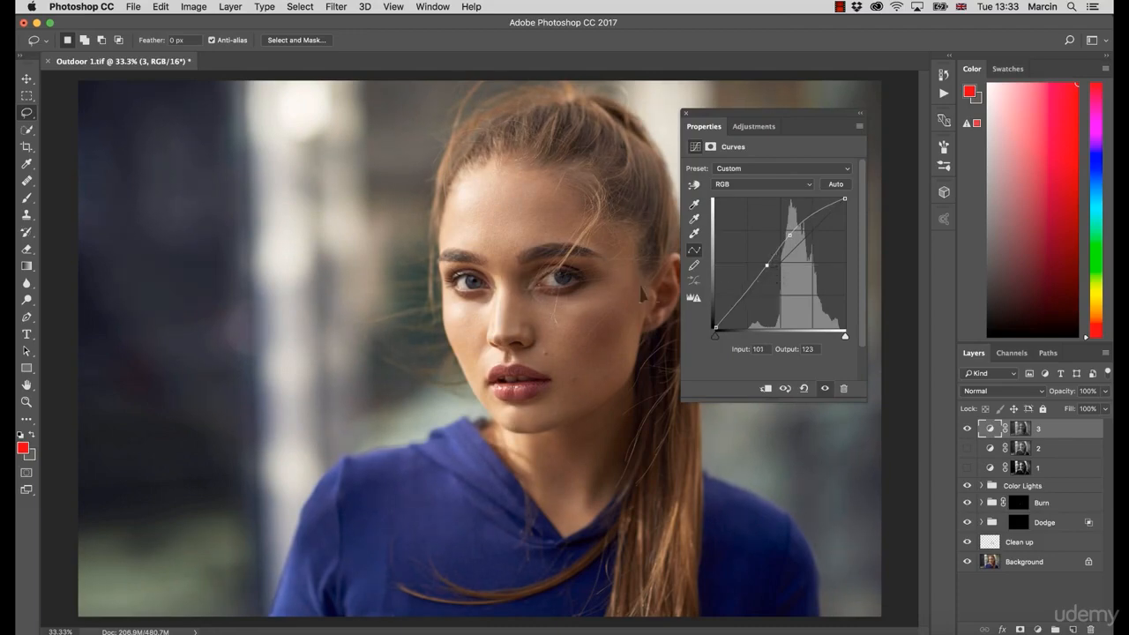
pyautogui.click(1003, 390)
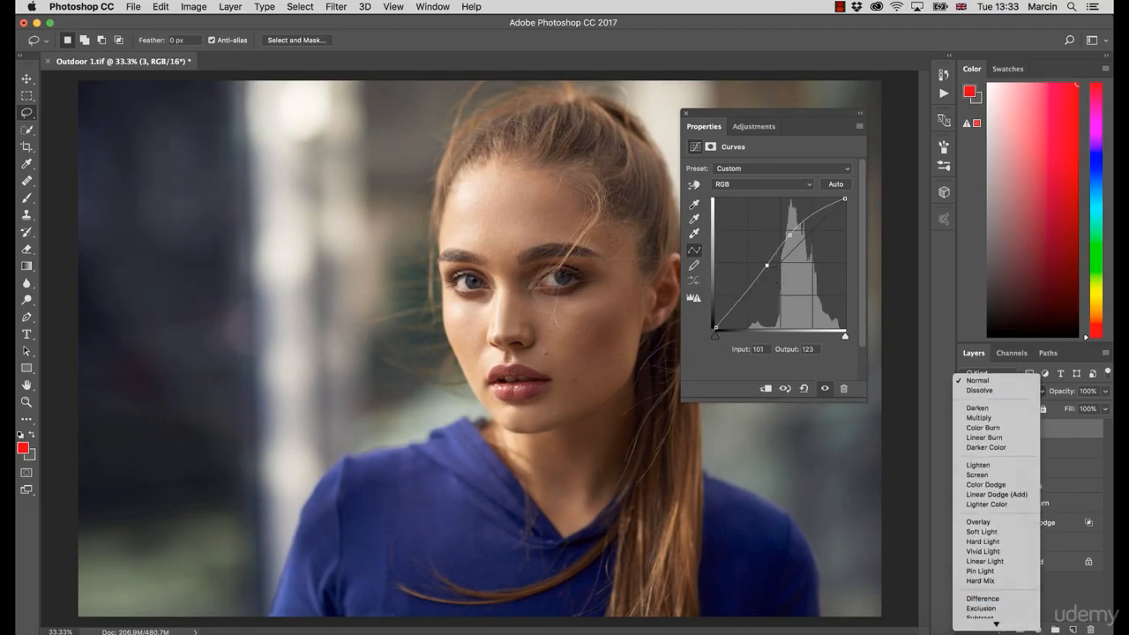
pyautogui.click(993, 622)
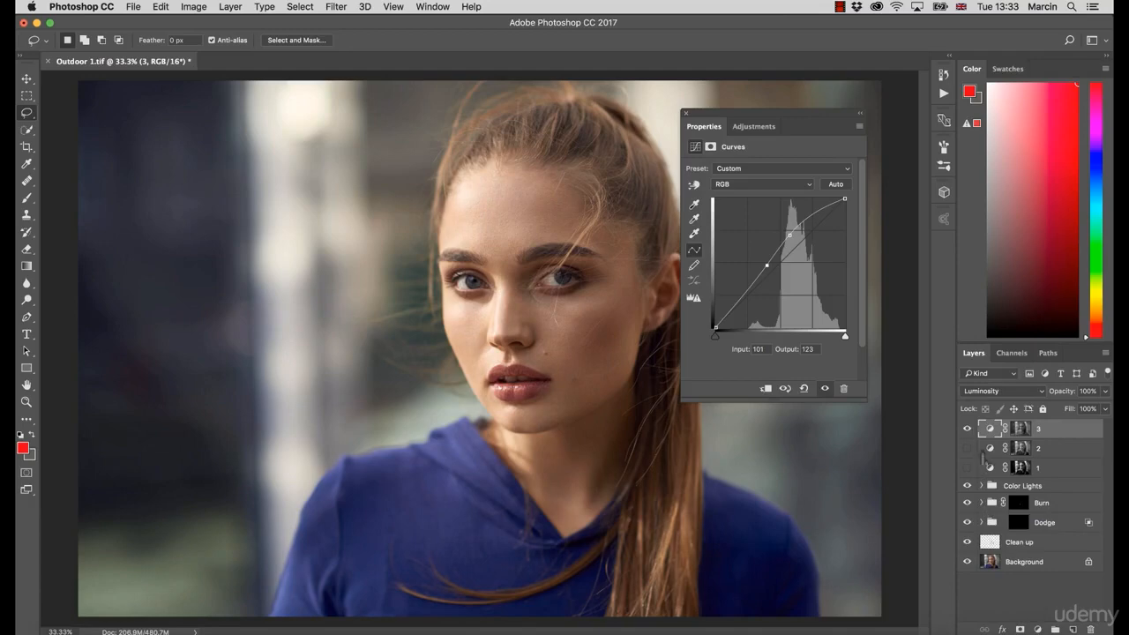
# Step: Toggle layer 3's visibility, then preview the masks of layers 3, 2 and 1 alternately before returning to the normal view
pyautogui.click(969, 430)
pyautogui.click(969, 431)
pyautogui.click(969, 430)
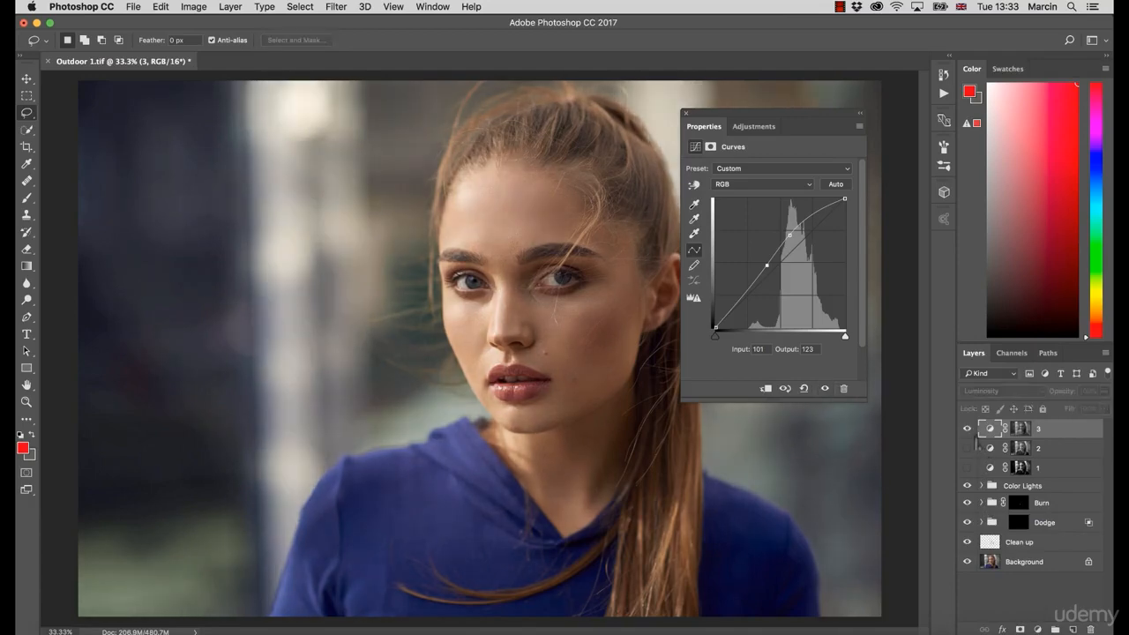
pyautogui.click(1021, 429)
pyautogui.keyDown('alt'); pyautogui.click(1021, 429); pyautogui.keyUp('alt')
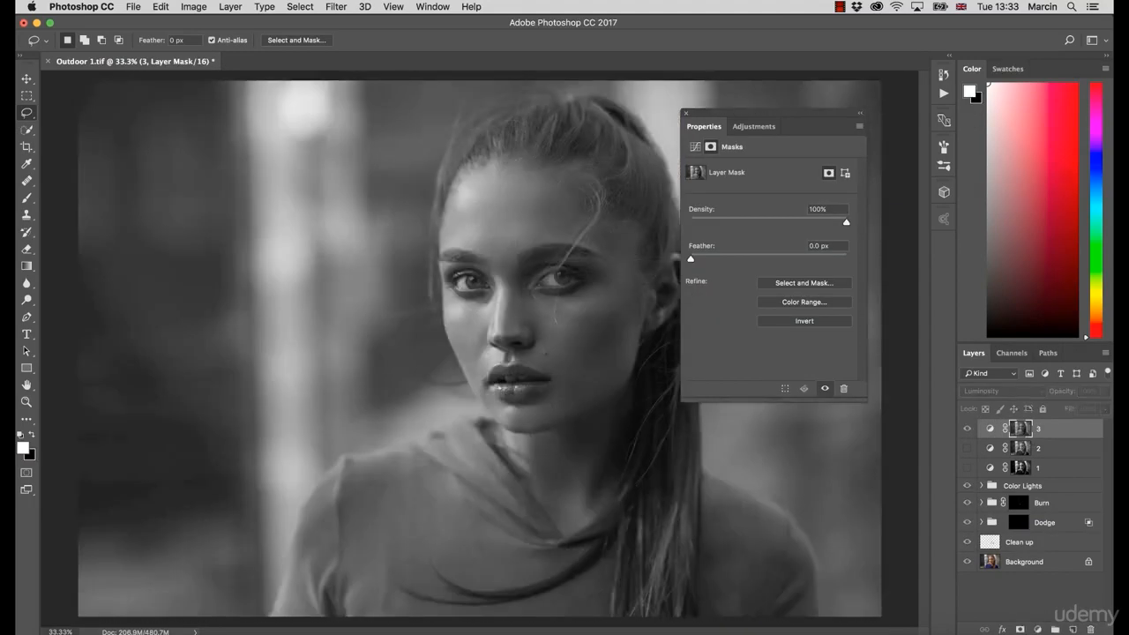
pyautogui.click(686, 114)
pyautogui.keyDown('alt'); pyautogui.click(1020, 448); pyautogui.keyUp('alt')
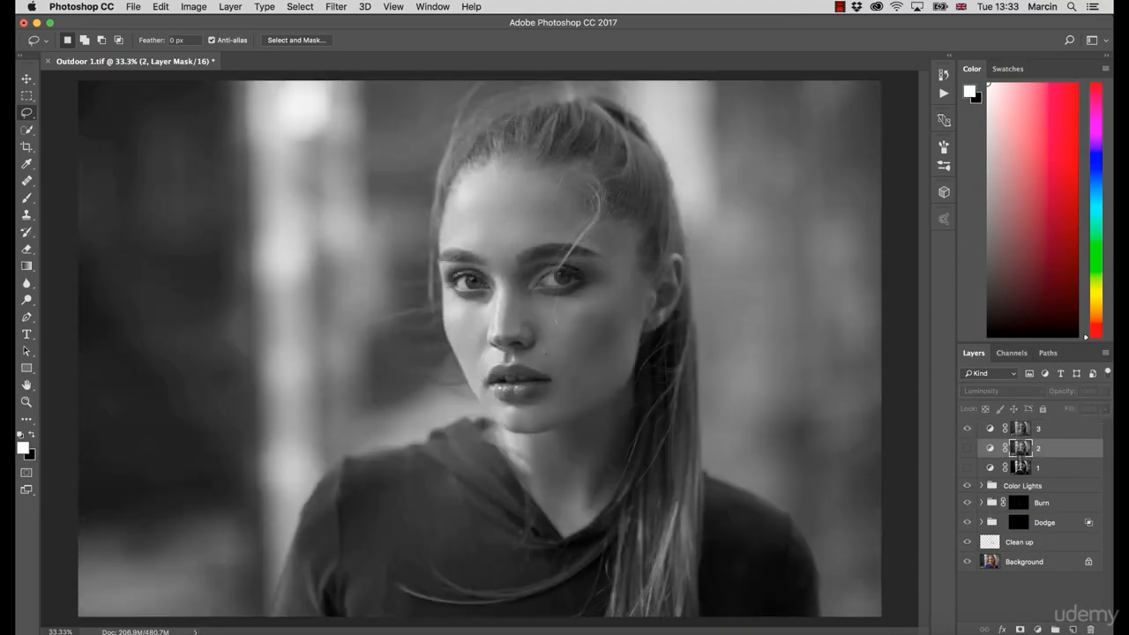
pyautogui.keyDown('alt'); pyautogui.click(1021, 430); pyautogui.keyUp('alt')
pyautogui.keyDown('alt'); pyautogui.click(1023, 449); pyautogui.keyUp('alt')
pyautogui.keyDown('alt'); pyautogui.click(1021, 430); pyautogui.keyUp('alt')
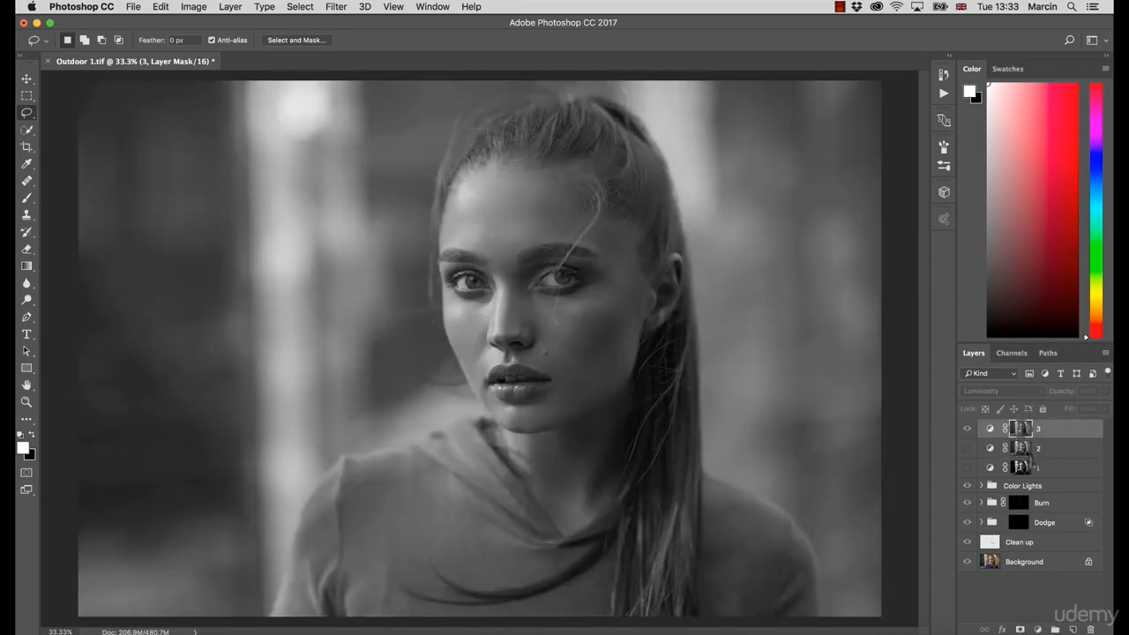
pyautogui.keyDown('alt'); pyautogui.click(1021, 448); pyautogui.keyUp('alt')
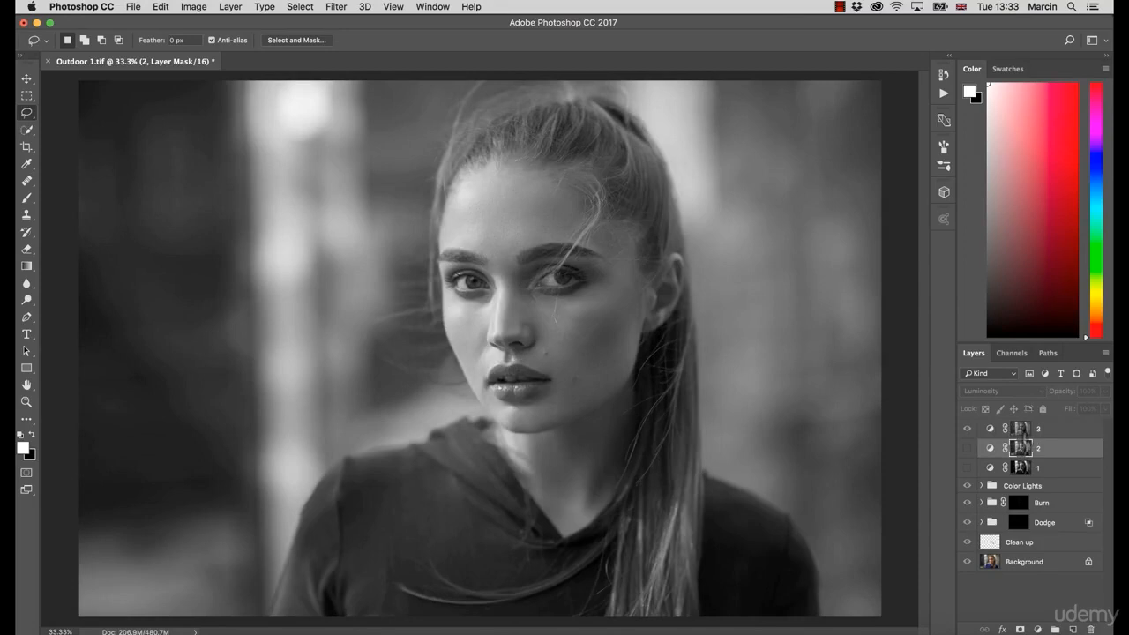
pyautogui.keyDown('alt'); pyautogui.click(1021, 430); pyautogui.keyUp('alt')
pyautogui.keyDown('alt'); pyautogui.click(1021, 468); pyautogui.keyUp('alt')
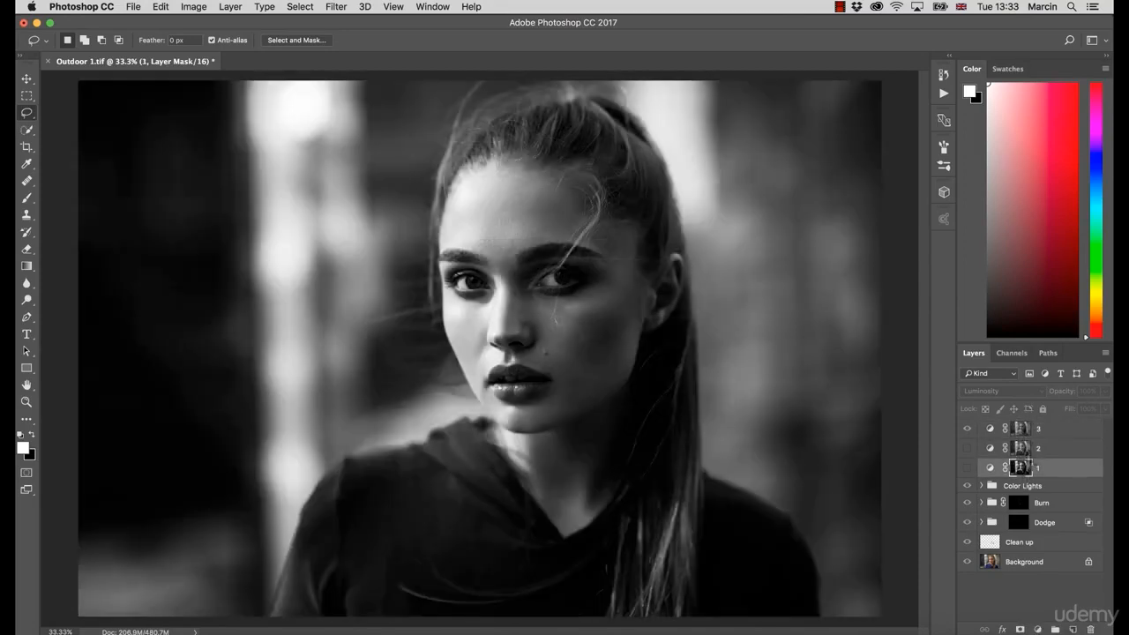
pyautogui.keyDown('alt'); pyautogui.click(1021, 430); pyautogui.keyUp('alt')
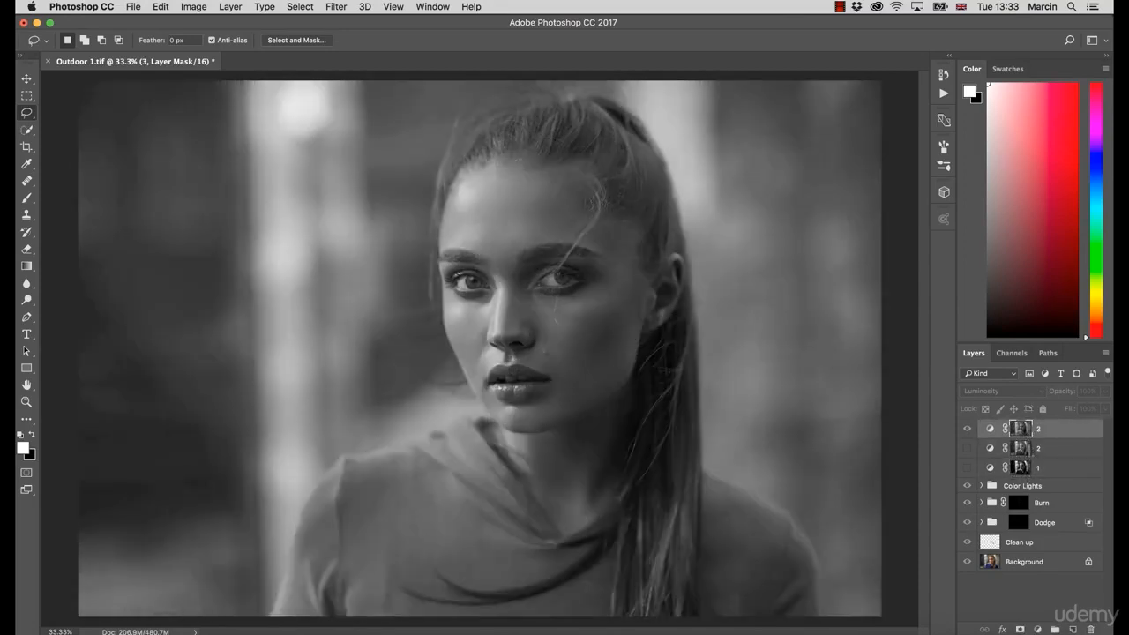
pyautogui.keyDown('alt'); pyautogui.click(1021, 467); pyautogui.keyUp('alt')
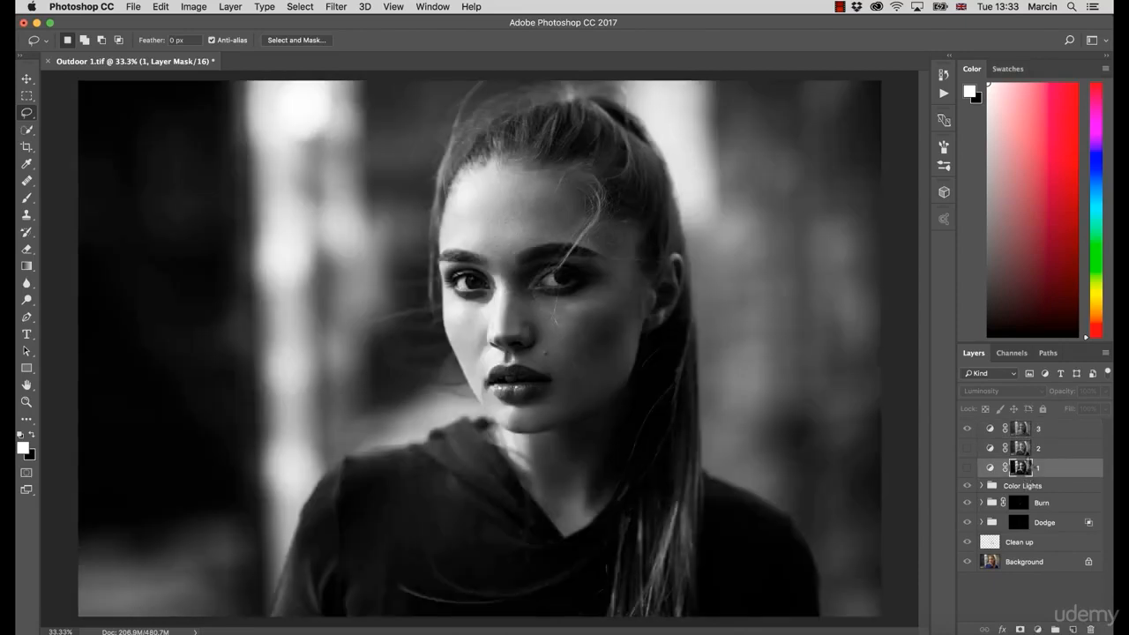
pyautogui.keyDown('alt'); pyautogui.click(1021, 448); pyautogui.keyUp('alt')
pyautogui.keyDown('alt'); pyautogui.click(1021, 429); pyautogui.keyUp('alt')
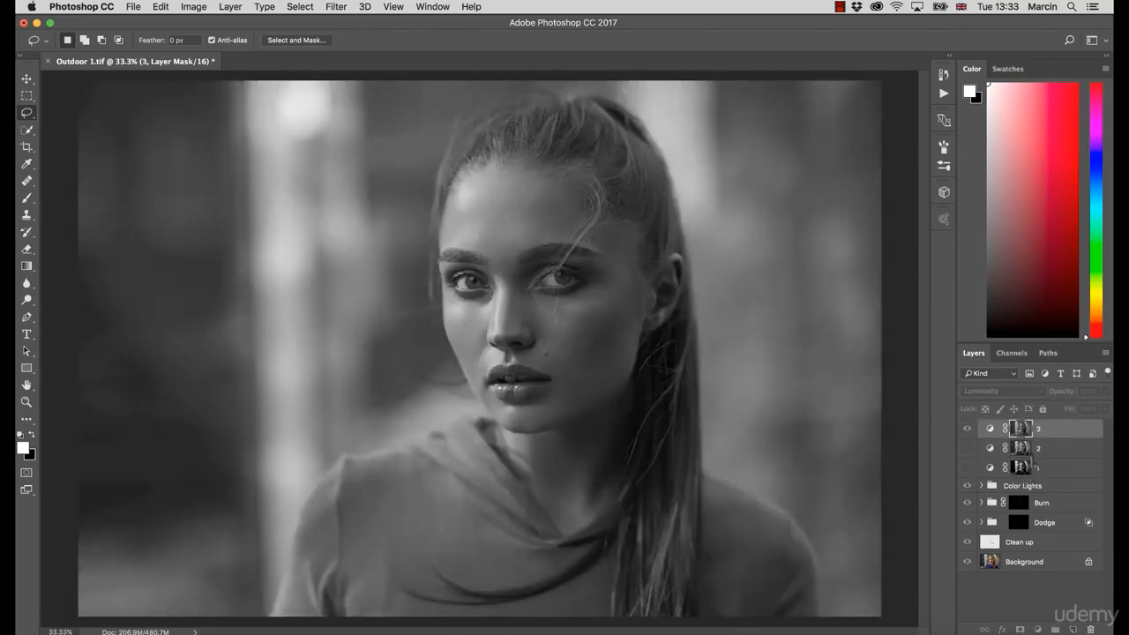
pyautogui.keyDown('alt'); pyautogui.click(1021, 449); pyautogui.keyUp('alt')
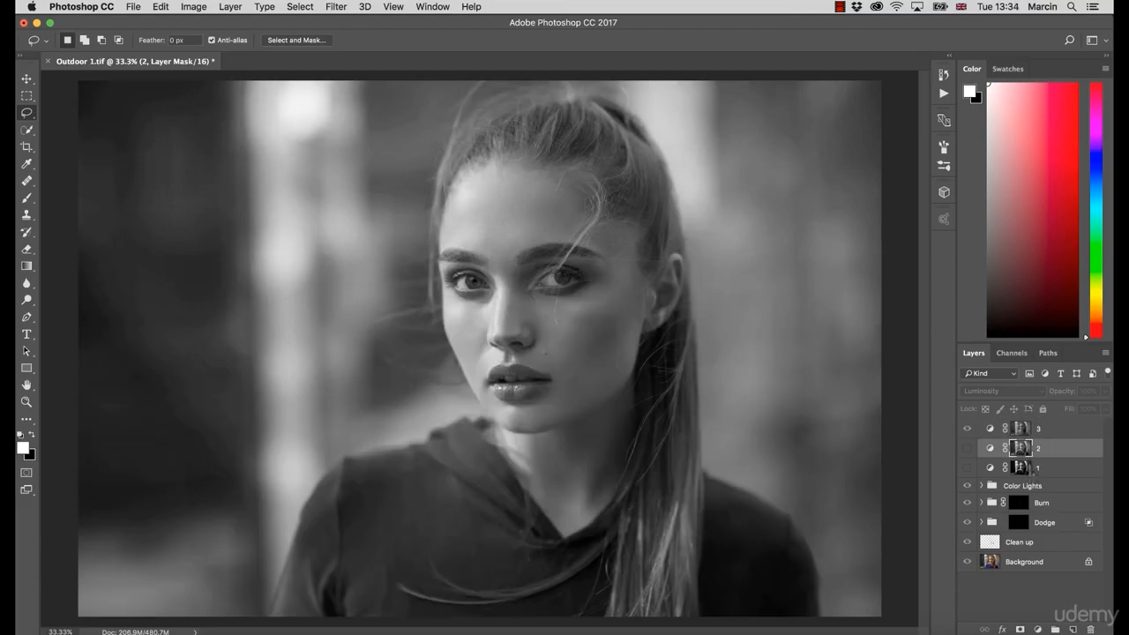
pyautogui.keyDown('alt'); pyautogui.click(1025, 469); pyautogui.keyUp('alt')
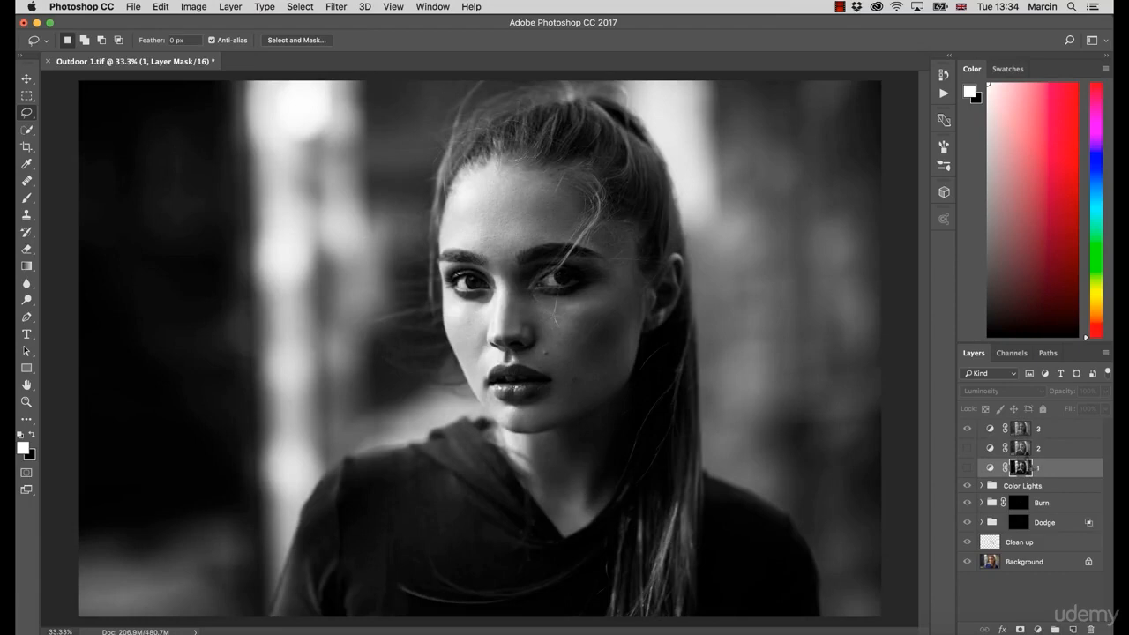
pyautogui.keyDown('alt'); pyautogui.click(1021, 448); pyautogui.keyUp('alt')
pyautogui.keyDown('alt'); pyautogui.click(1021, 429); pyautogui.keyUp('alt')
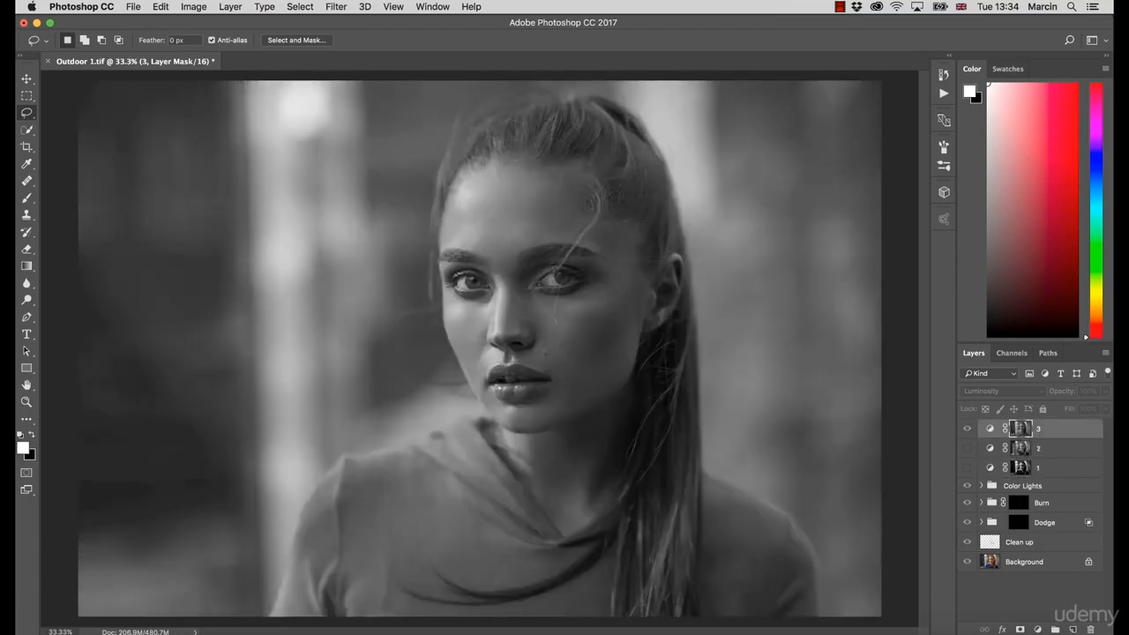
pyautogui.click(992, 430)
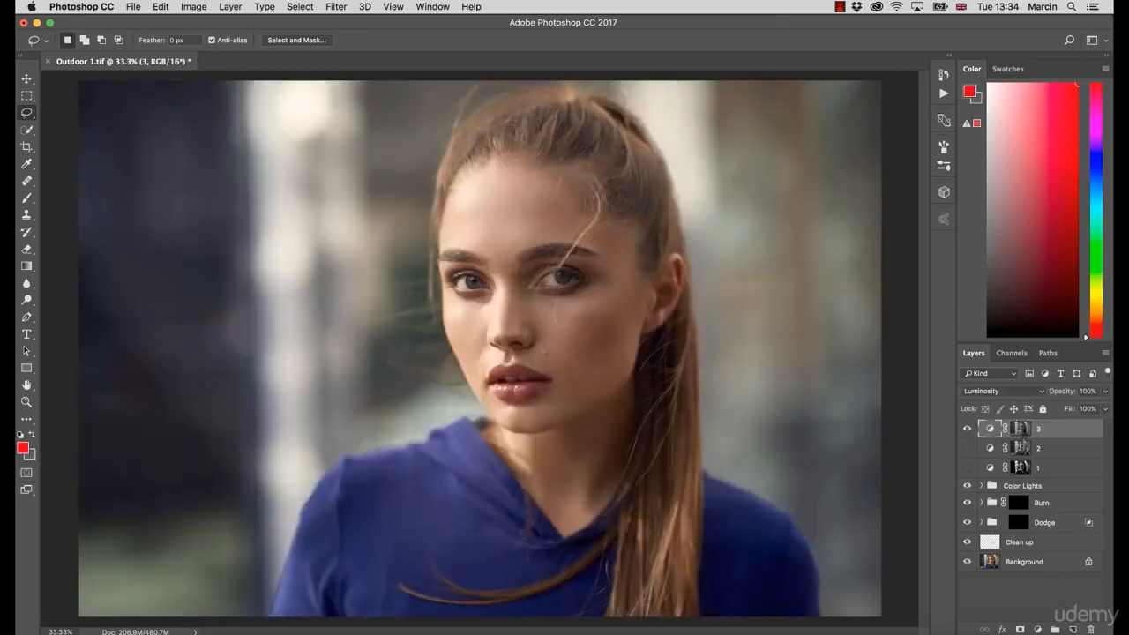
# Step: Reopen layer 3's curve and toggle the visibility of layers 3, 2 and 1 to compare their combined effect
pyautogui.doubleClick(993, 431)
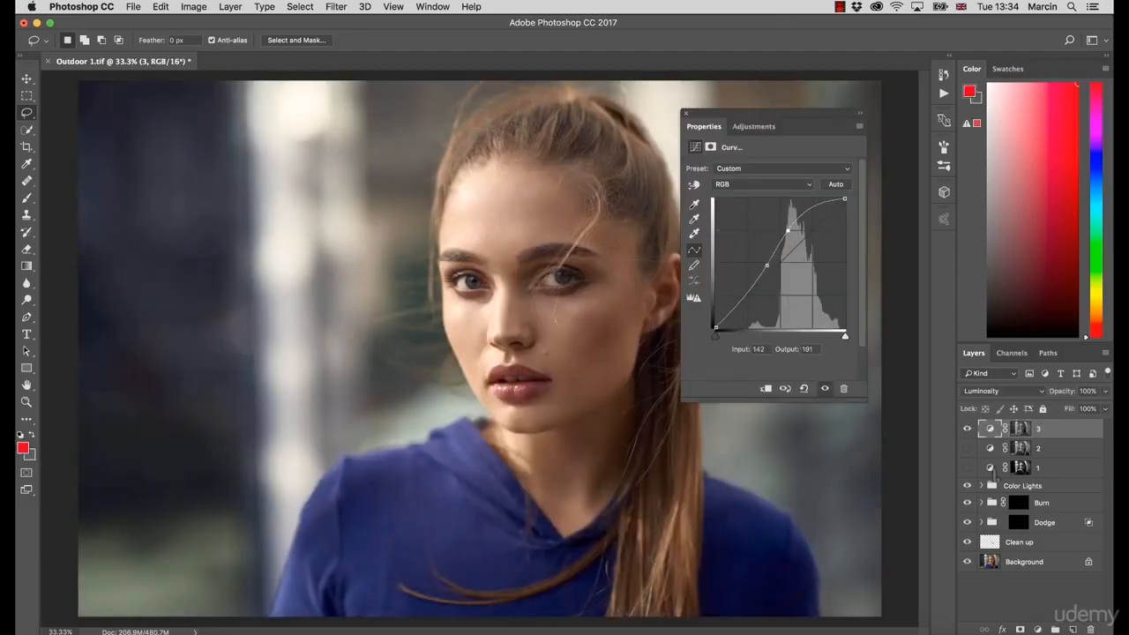
pyautogui.click(966, 429)
pyautogui.click(966, 468)
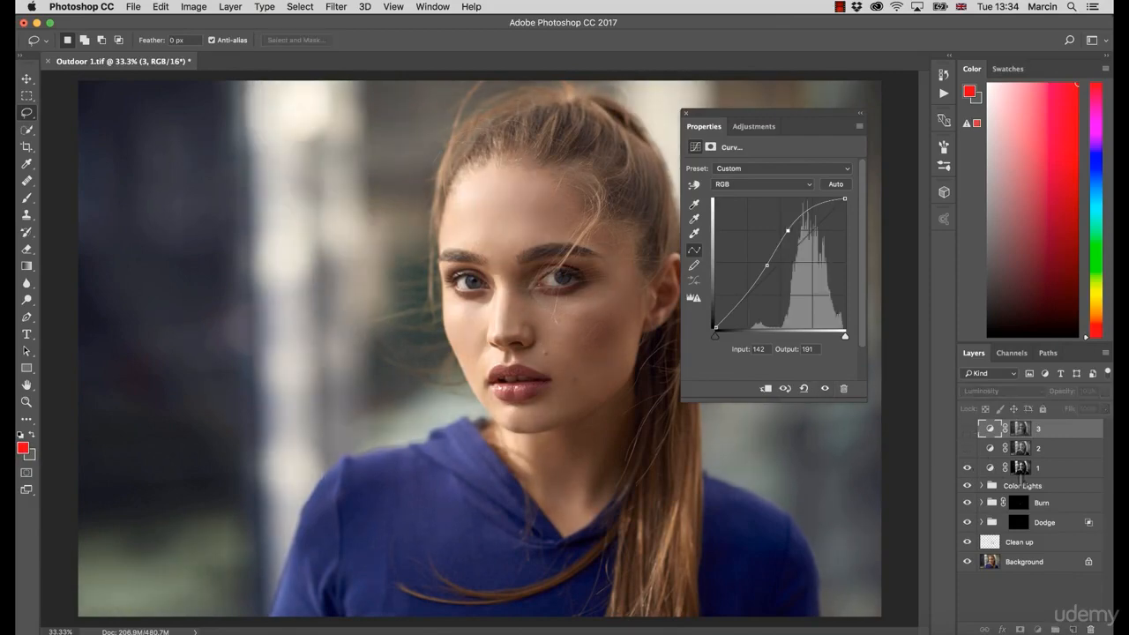
pyautogui.click(1016, 470)
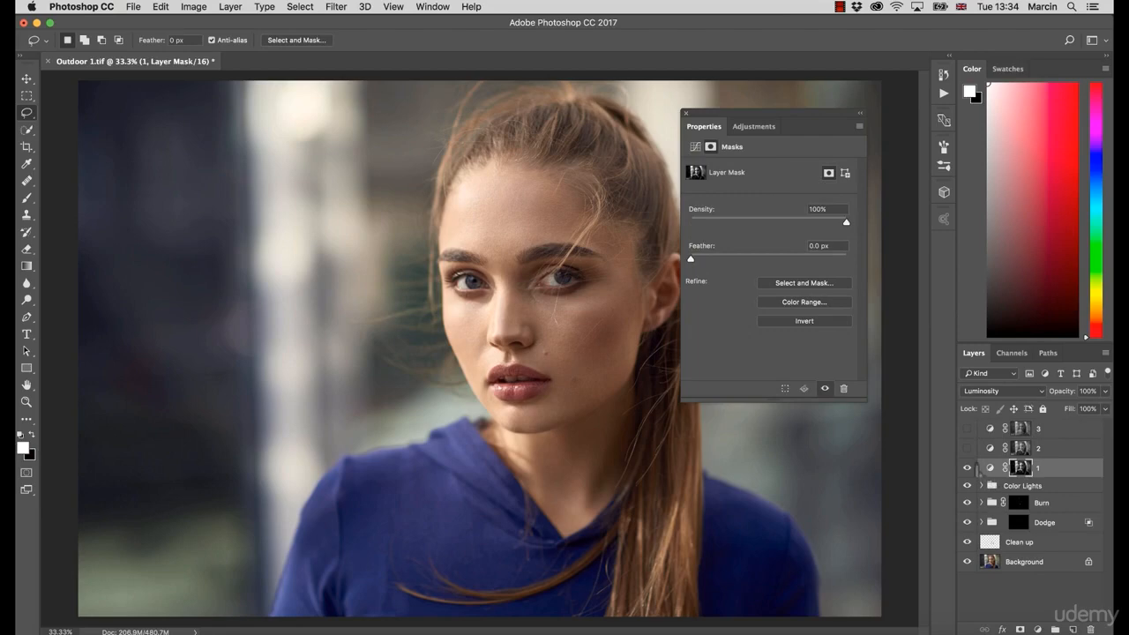
pyautogui.click(966, 468)
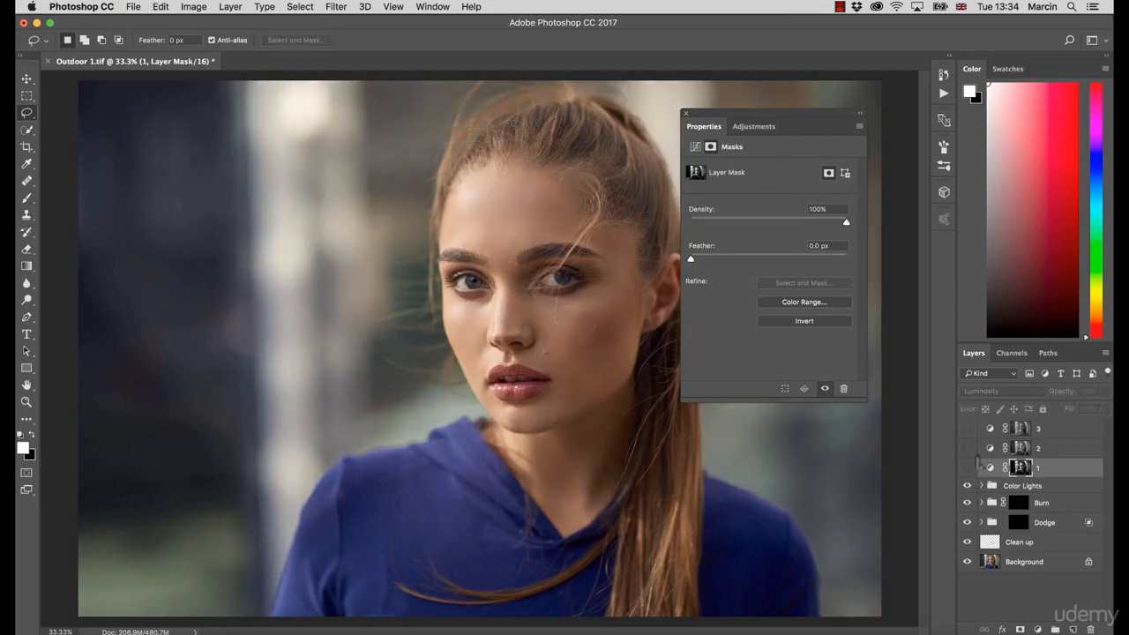
pyautogui.click(966, 448)
pyautogui.click(970, 453)
pyautogui.click(967, 468)
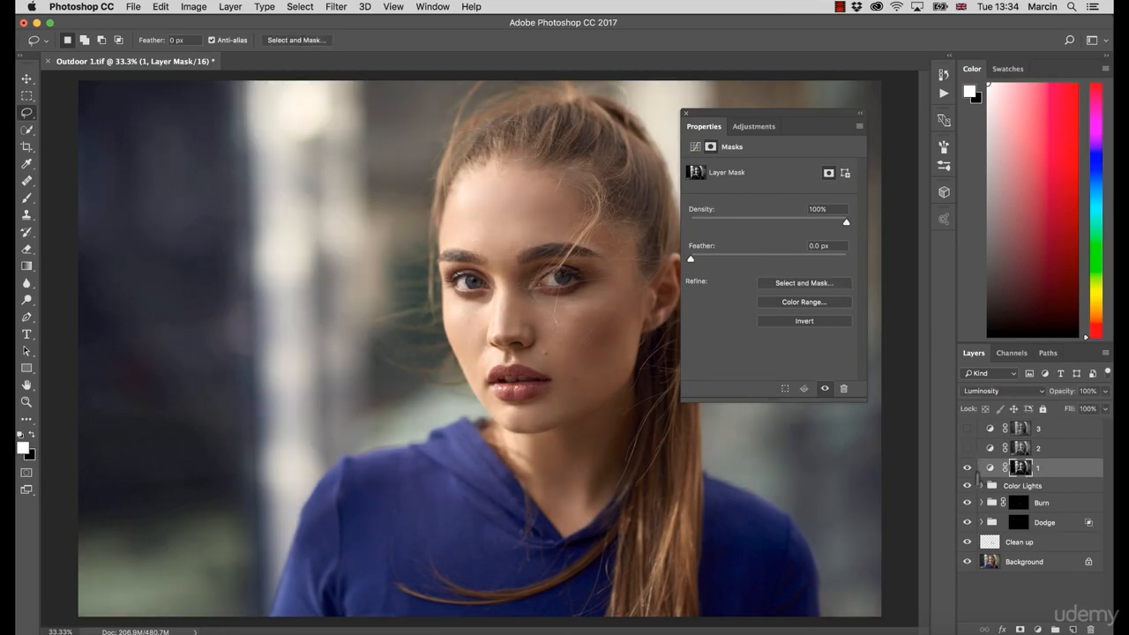
pyautogui.click(966, 467)
pyautogui.click(966, 428)
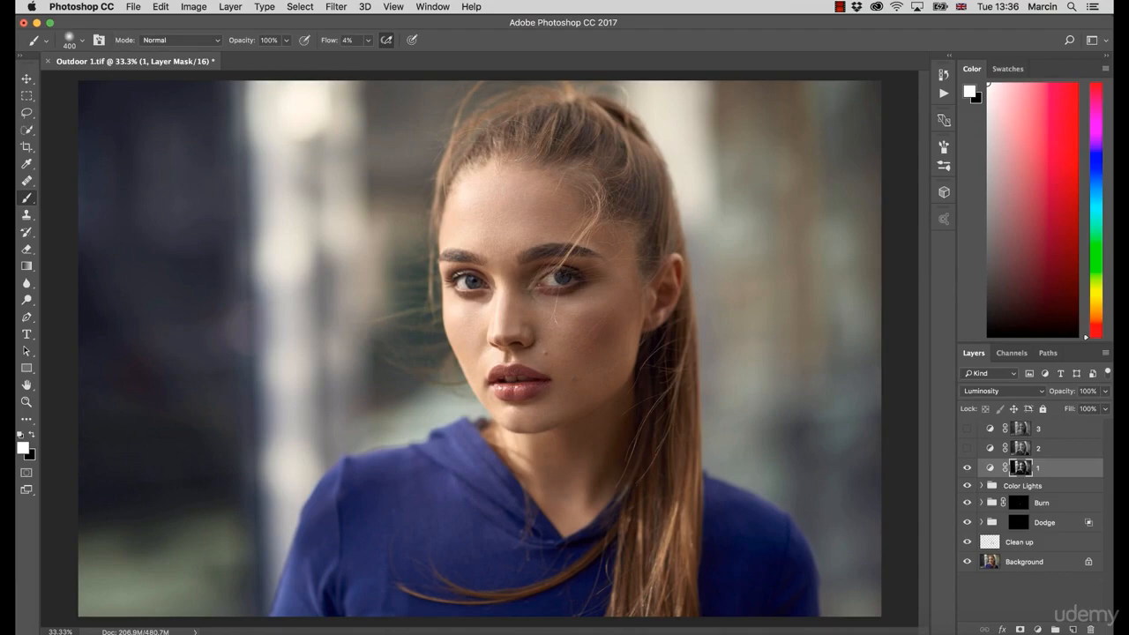
pyautogui.click(966, 468)
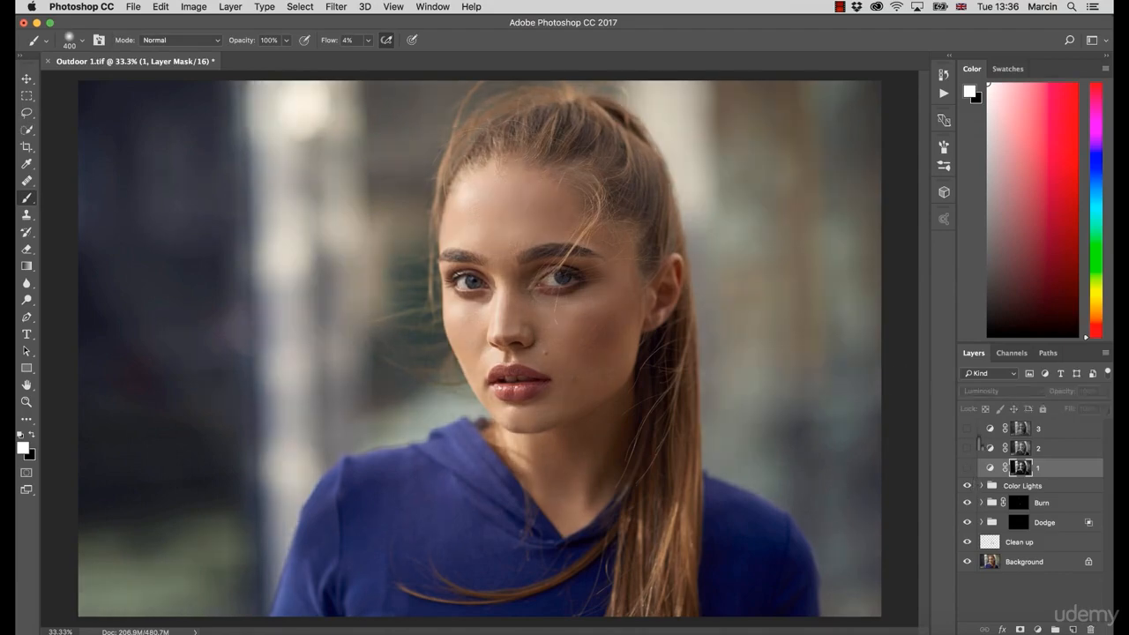
# Step: Show and preview layer 3's mask, then delete layer 3
pyautogui.click(967, 429)
pyautogui.click(1021, 430)
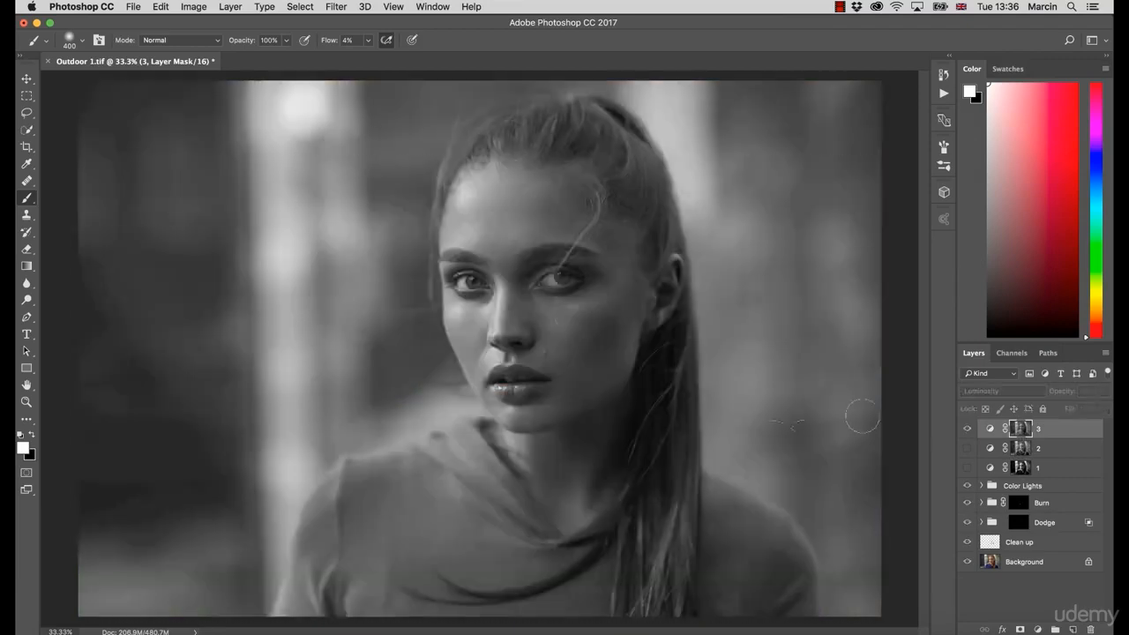
pyautogui.keyDown('alt'); pyautogui.click(1021, 432); pyautogui.keyUp('alt')
pyautogui.keyDown('alt'); pyautogui.click(1027, 433); pyautogui.keyUp('alt')
pyautogui.press('BackSpace')
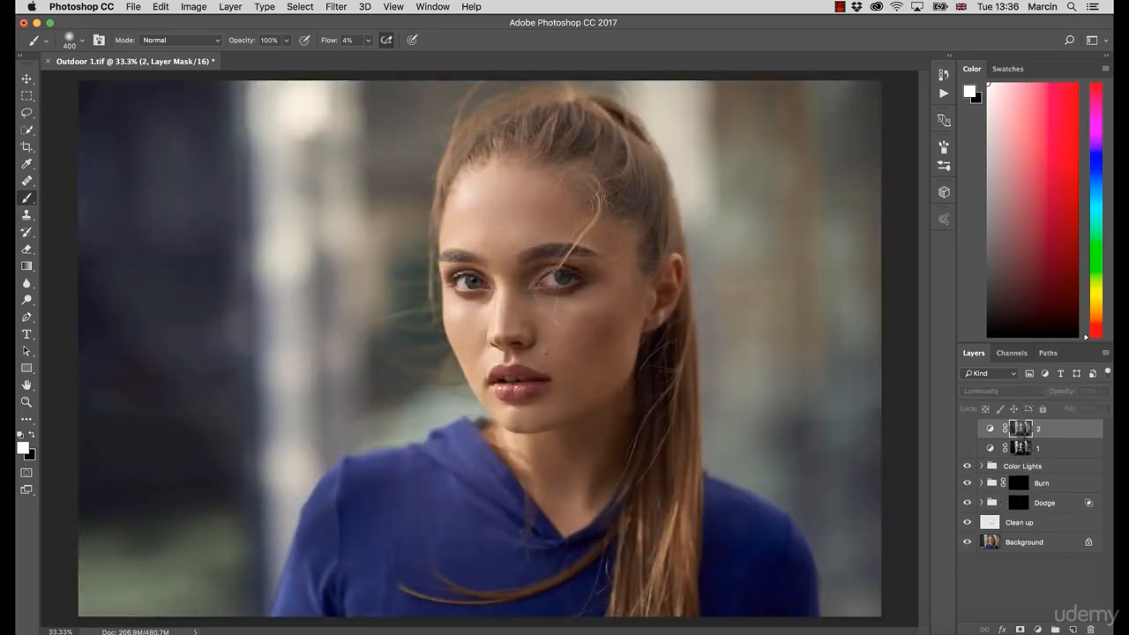
# Step: Preview the masks of layers 2 and 1 before returning to the normal view
pyautogui.keyDown('alt'); pyautogui.click(1022, 434); pyautogui.keyUp('alt')
pyautogui.keyDown('alt'); pyautogui.click(1022, 449); pyautogui.keyUp('alt')
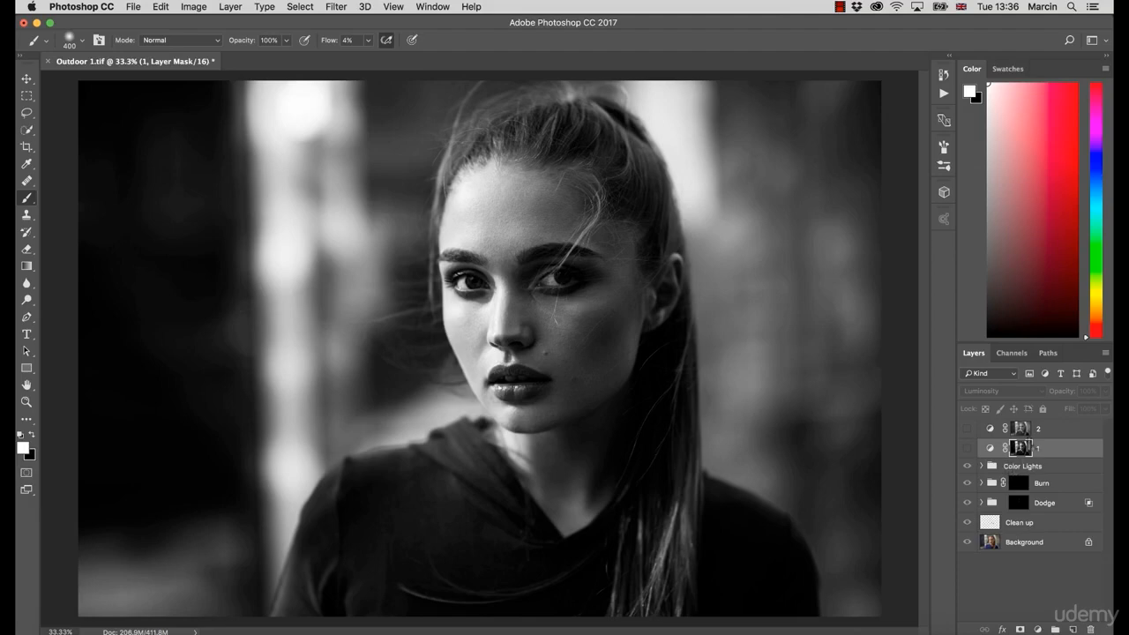
pyautogui.click(1023, 434)
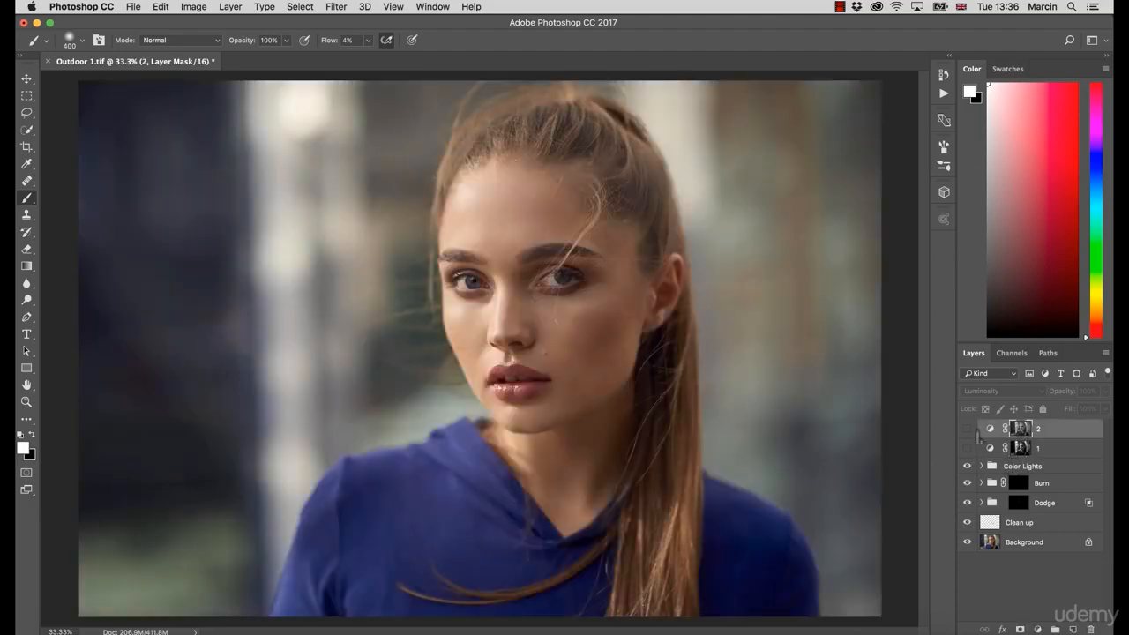
# Step: Show layer 2, nudge its curve's upper point slightly, and toggle its visibility to compare
pyautogui.click(967, 429)
pyautogui.doubleClick(989, 428)
pyautogui.moveTo(796, 231); pyautogui.dragTo(793, 229)
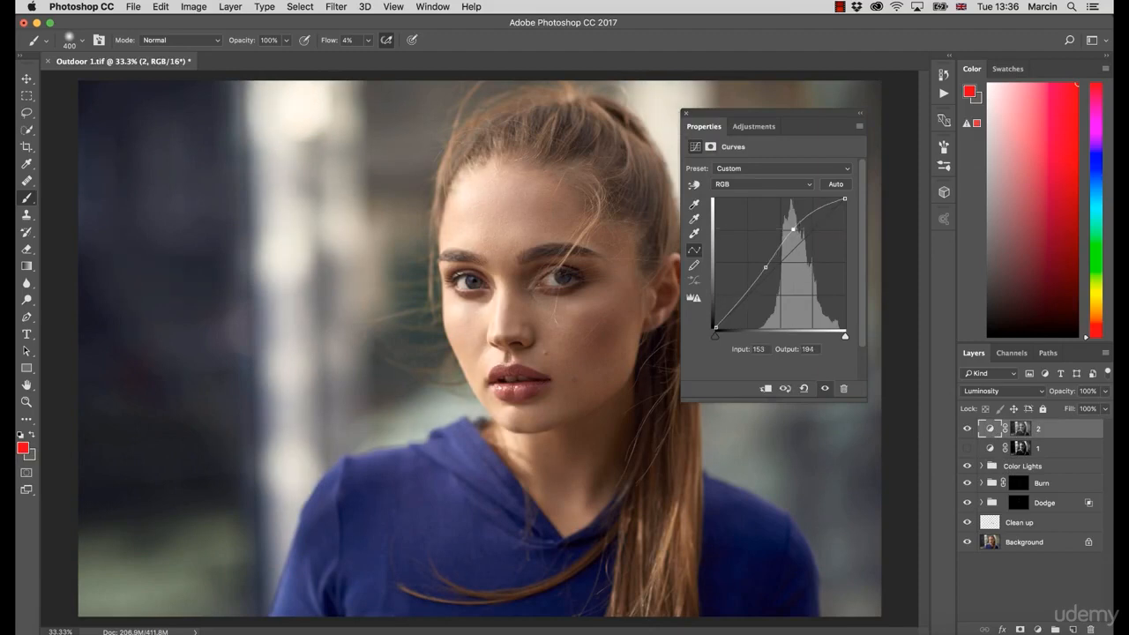
pyautogui.click(686, 114)
pyautogui.click(967, 428)
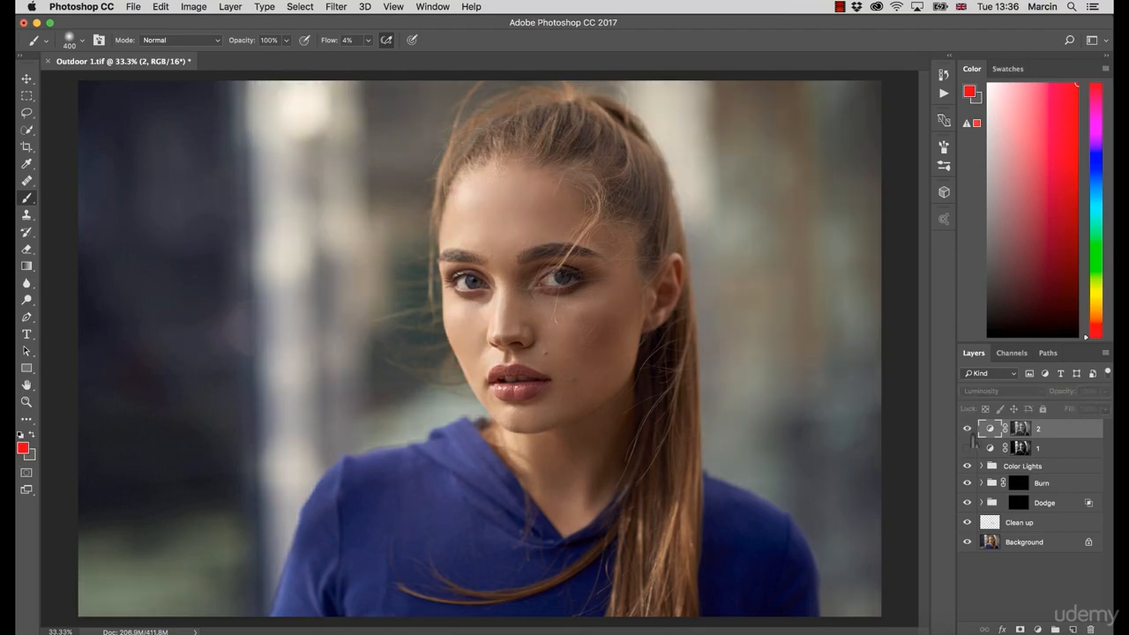
pyautogui.click(966, 428)
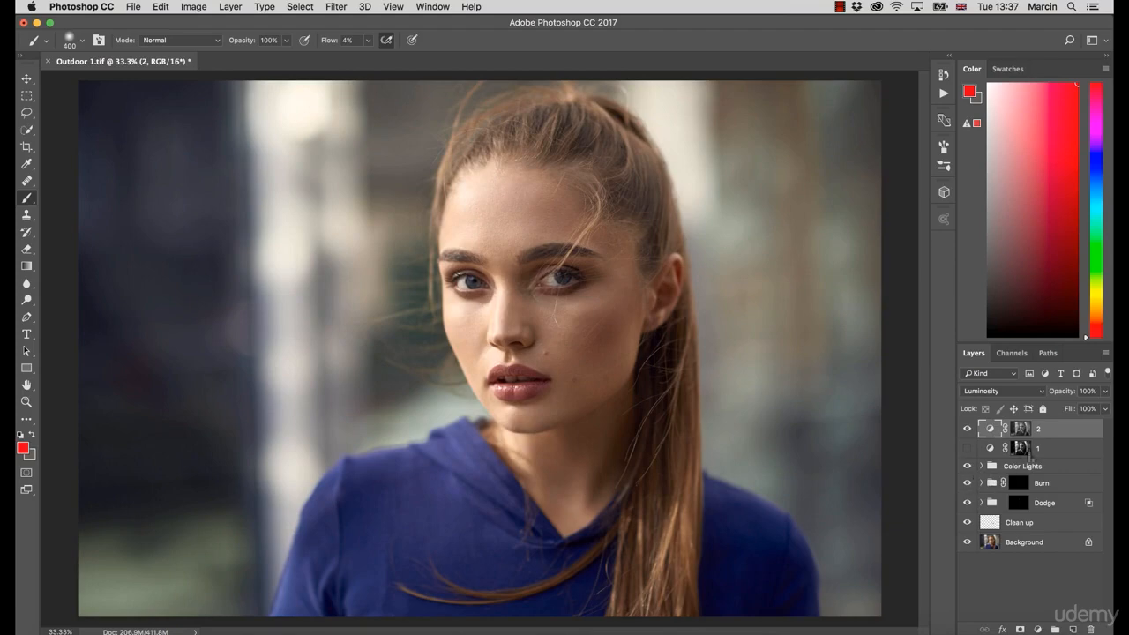
# Step: Invert layer 1's mask while previewing it
pyautogui.click(1023, 450)
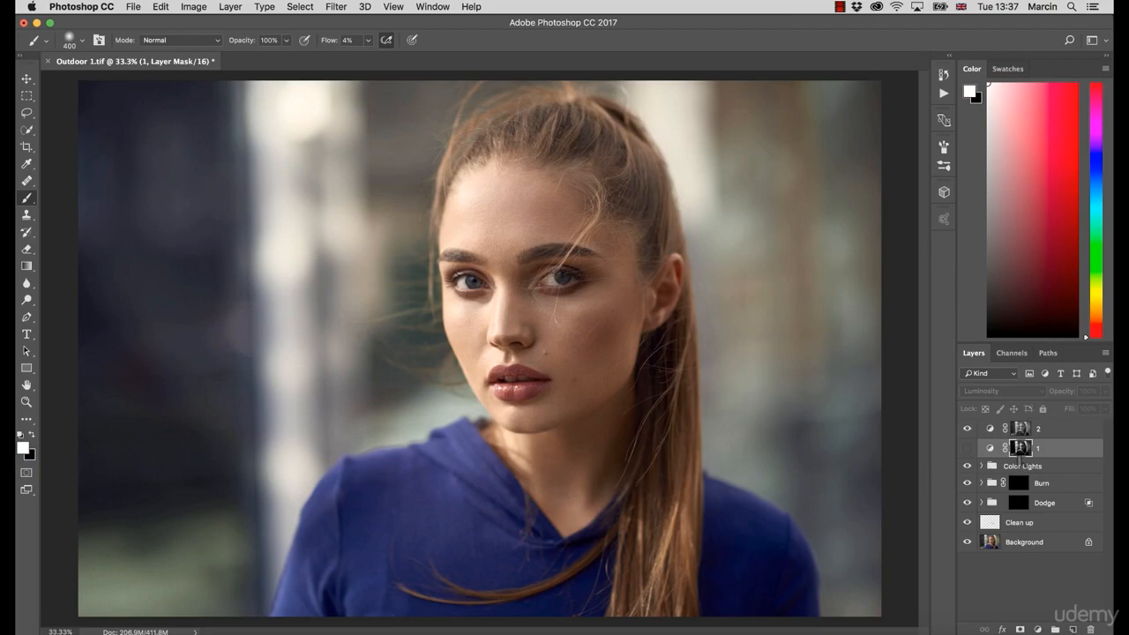
pyautogui.keyDown('shift'); pyautogui.click(1019, 451); pyautogui.keyUp('shift')
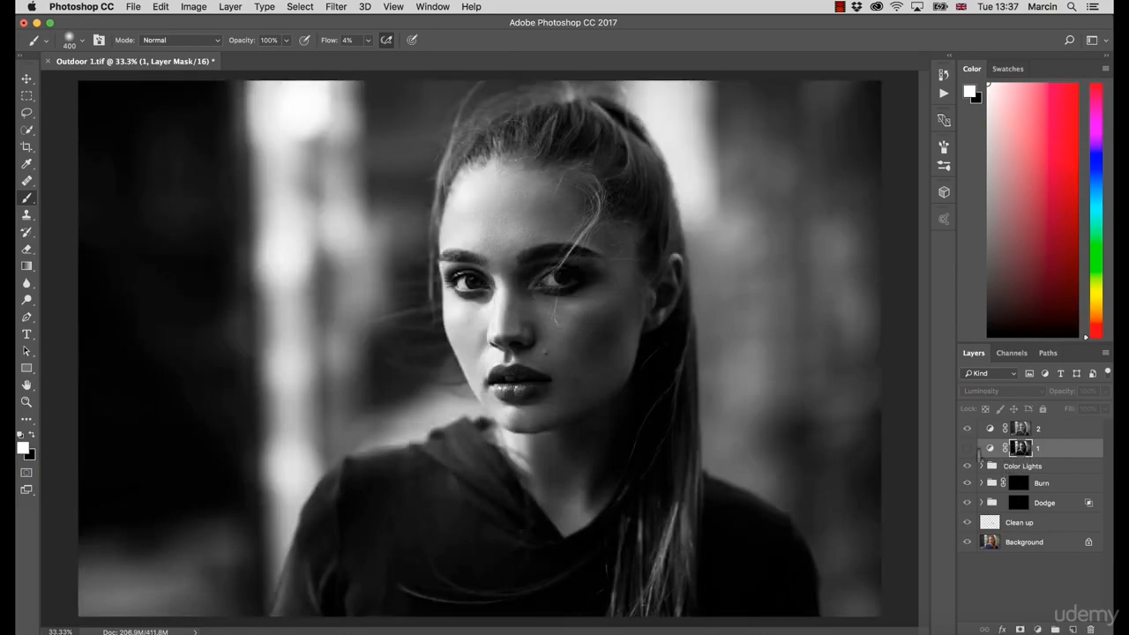
pyautogui.click(965, 447)
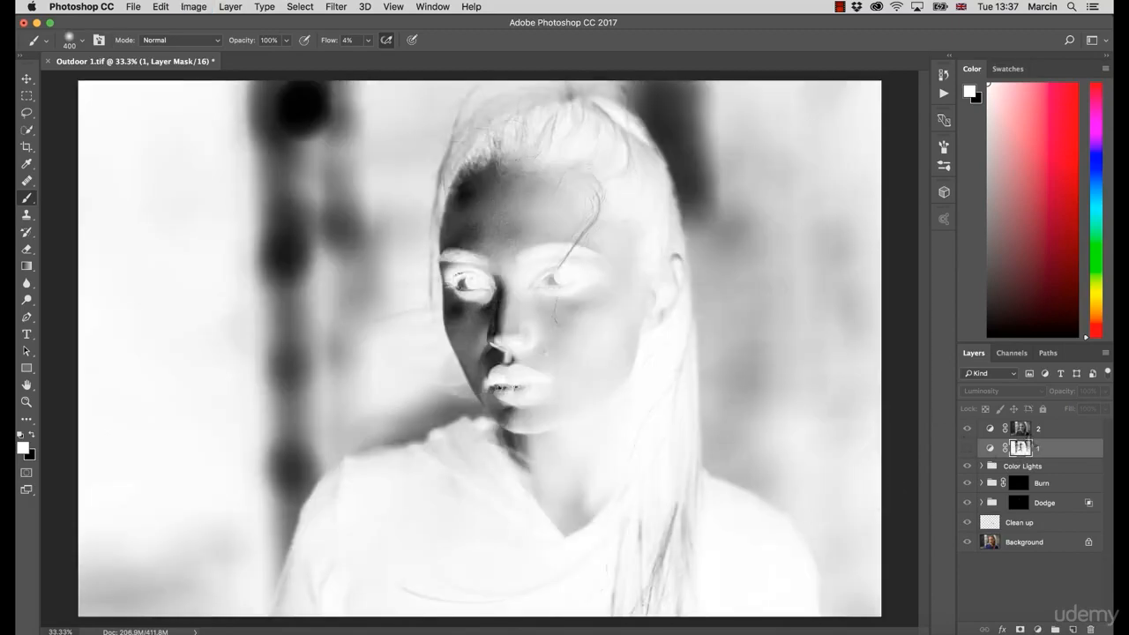
pyautogui.keyDown('alt'); pyautogui.click(1022, 430); pyautogui.keyUp('alt')
pyautogui.press('super+i')
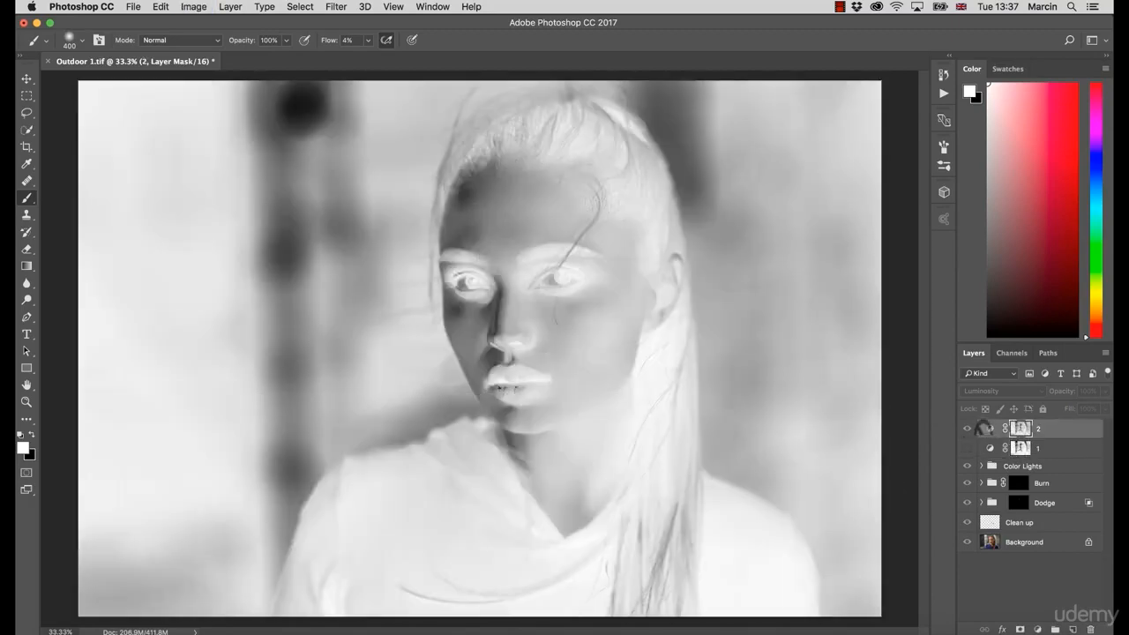
pyautogui.press('super+i')
# Step: Pull layer 1's curve down with a point at input 121, output 115, and make the layer visible
pyautogui.keyDown('alt'); pyautogui.click(1019, 448); pyautogui.keyUp('alt')
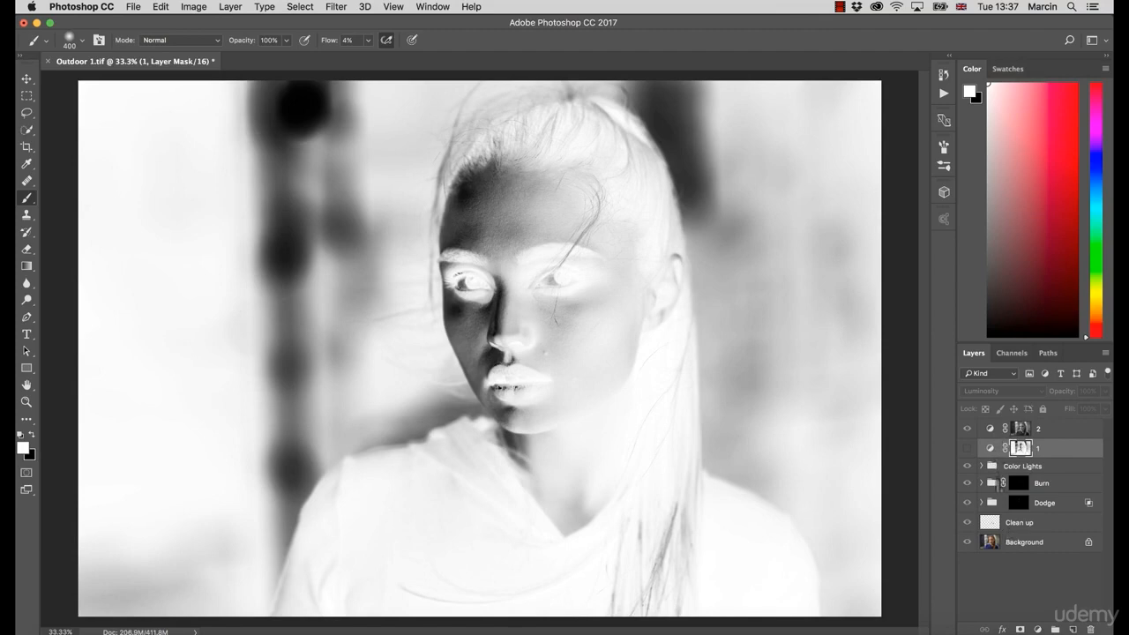
pyautogui.press('F10')
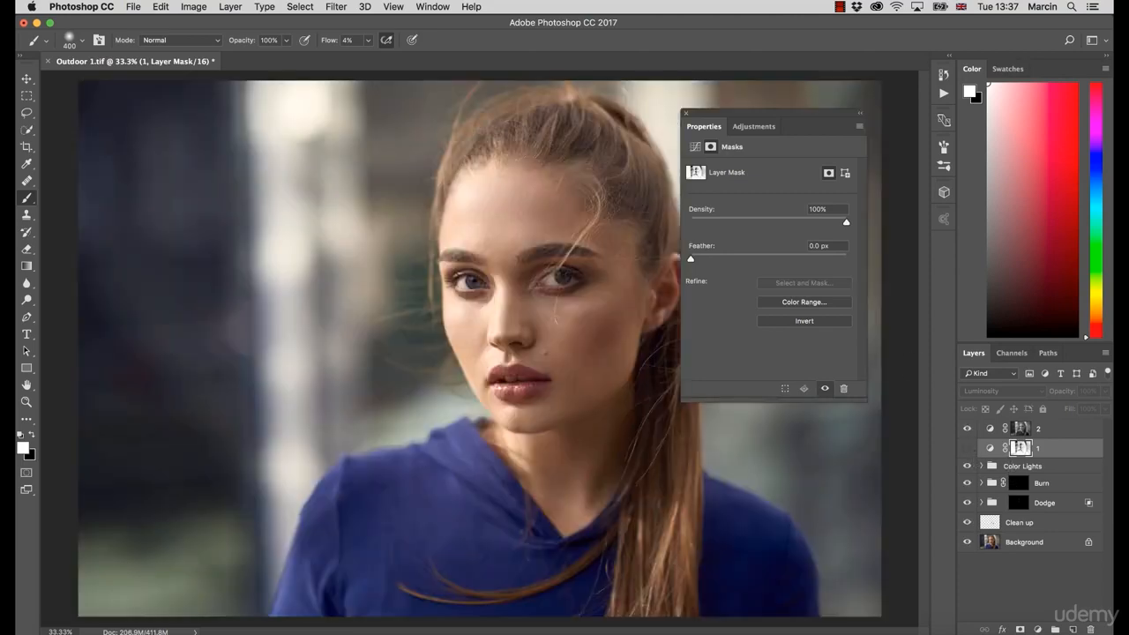
pyautogui.click(694, 147)
pyautogui.moveTo(788, 236); pyautogui.dragTo(775, 268)
pyautogui.click(776, 269)
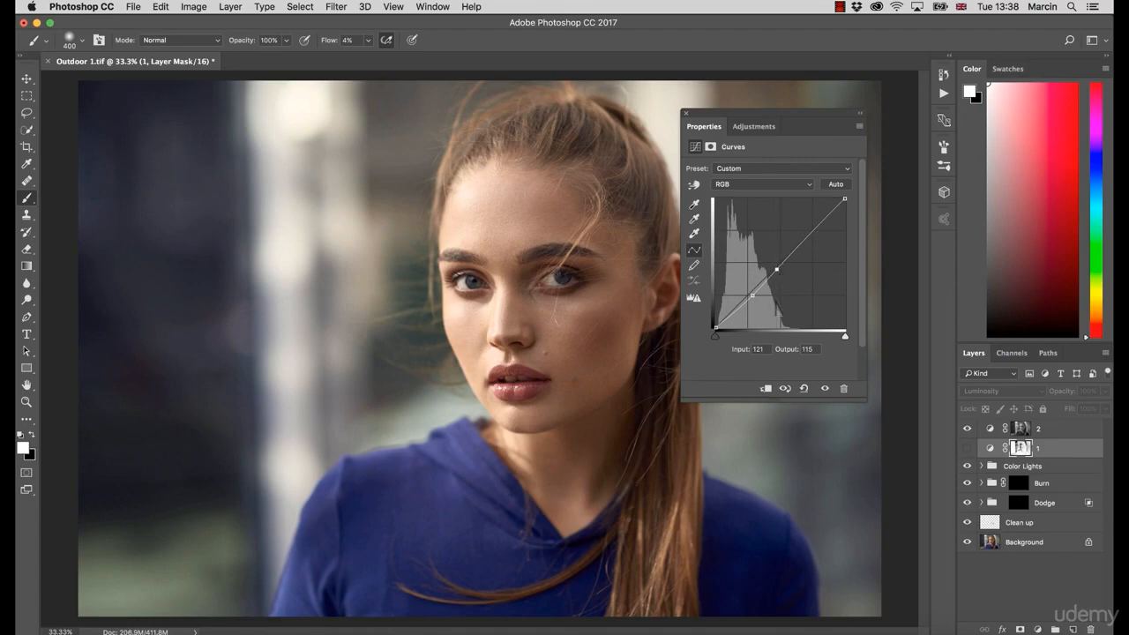
pyautogui.click(966, 448)
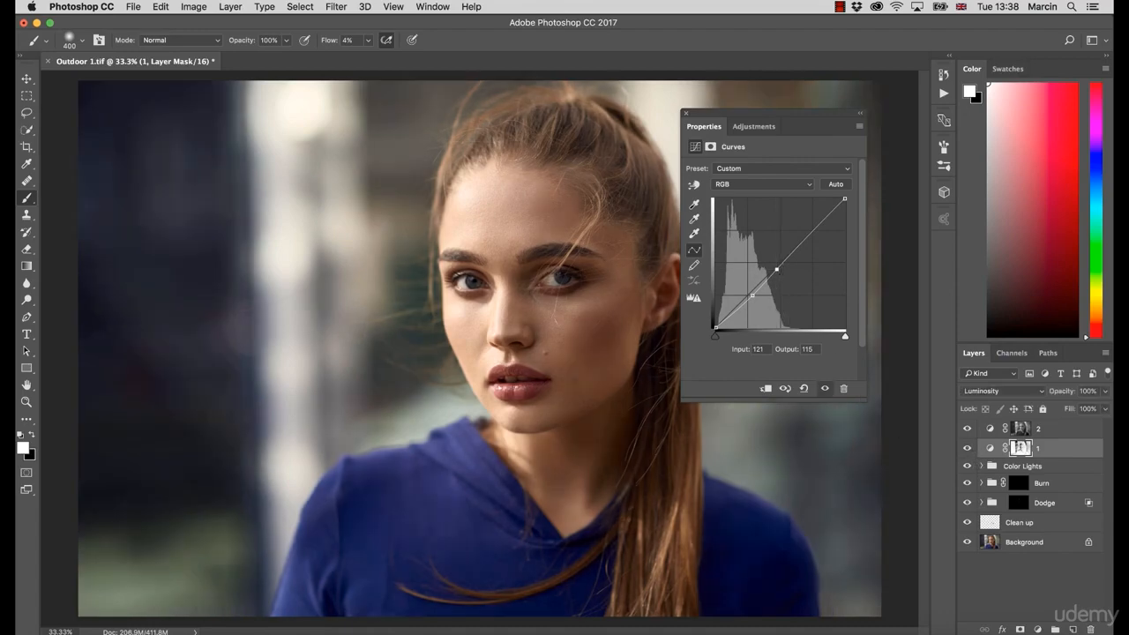
pyautogui.click(685, 113)
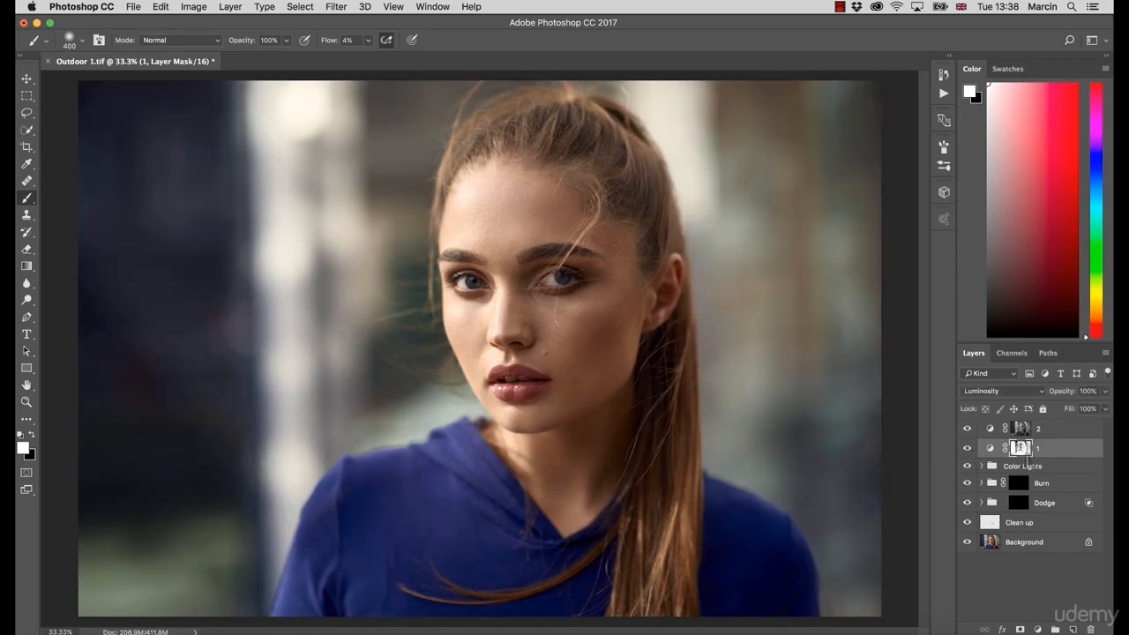
# Step: Toggle layer 1's visibility and set its opacity to 35%
pyautogui.keyDown('alt'); pyautogui.click(1025, 453); pyautogui.keyUp('alt')
pyautogui.keyDown('alt'); pyautogui.click(1022, 451); pyautogui.keyUp('alt')
pyautogui.click(966, 448)
pyautogui.click(966, 448)
pyautogui.moveTo(1072, 397); pyautogui.dragTo(1026, 407)
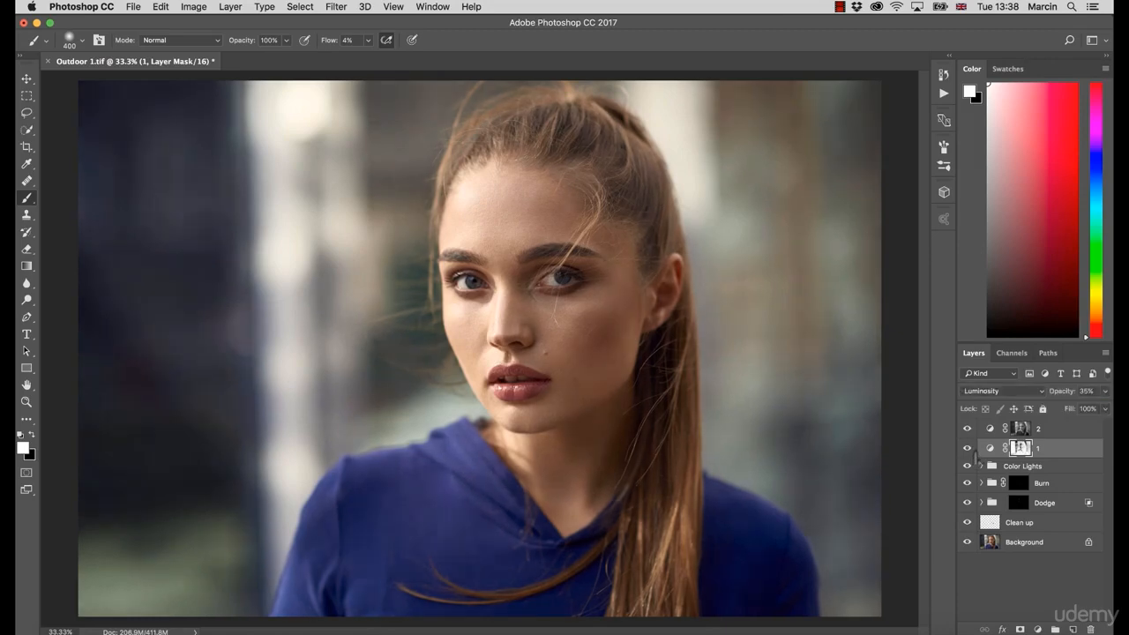
# Step: Inspect layer 2's curve and layer 1's blending options
pyautogui.click(998, 432)
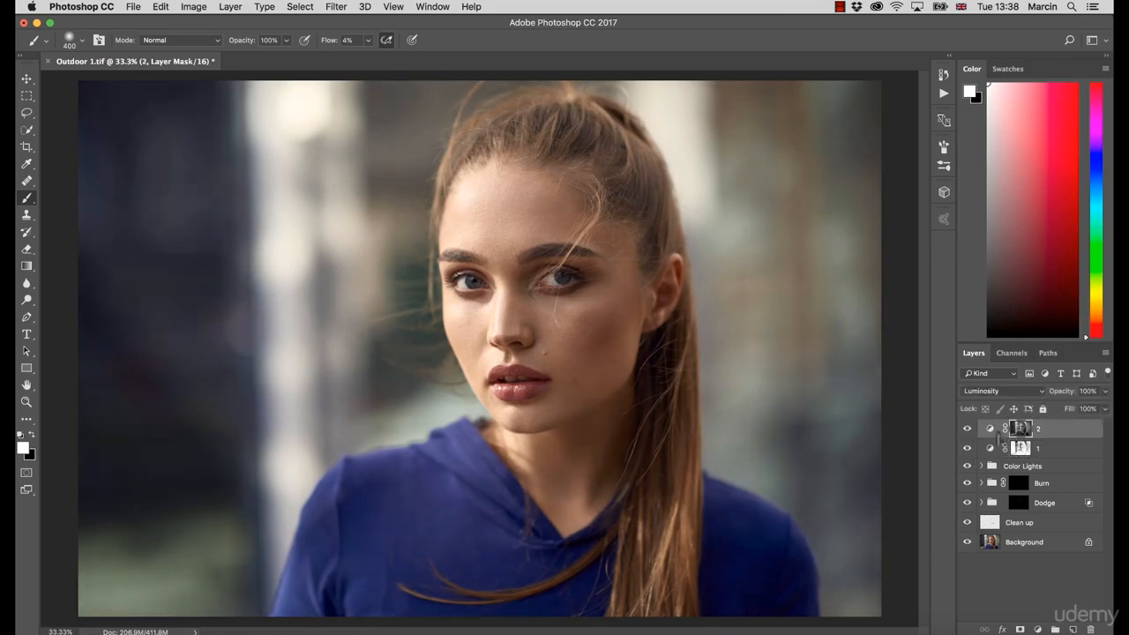
pyautogui.click(990, 430)
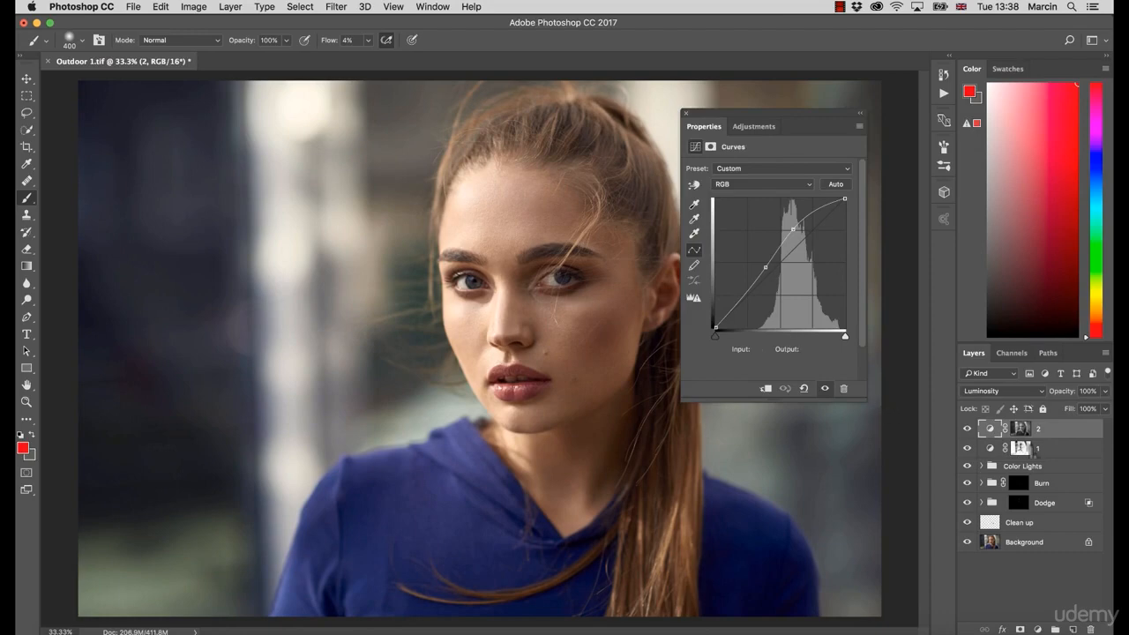
pyautogui.doubleClick(1051, 452)
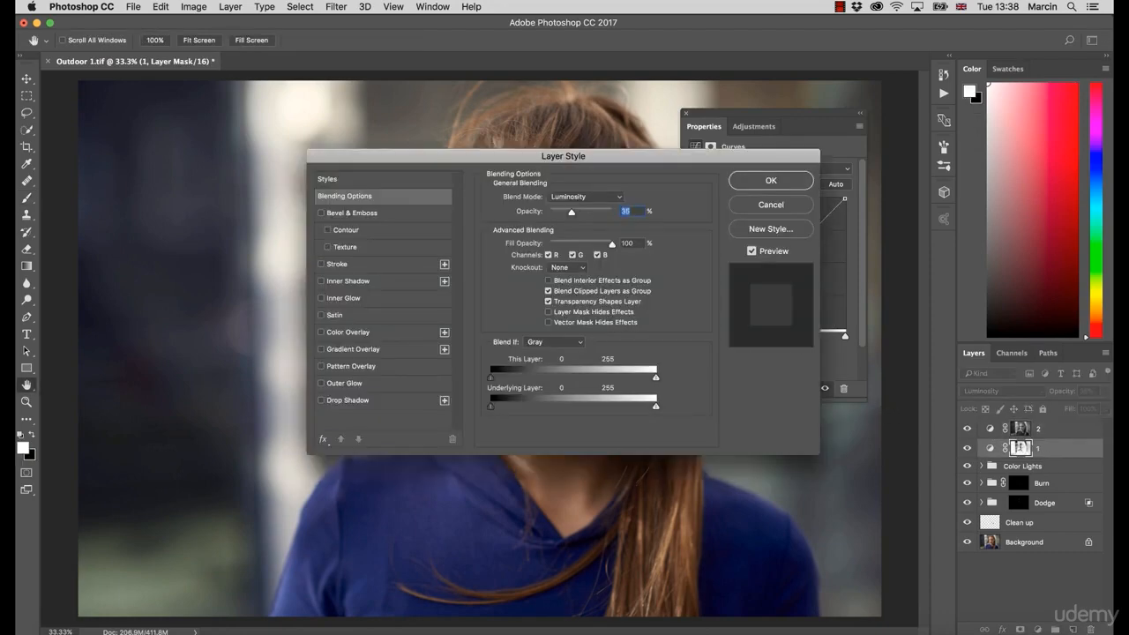
pyautogui.press('Return')
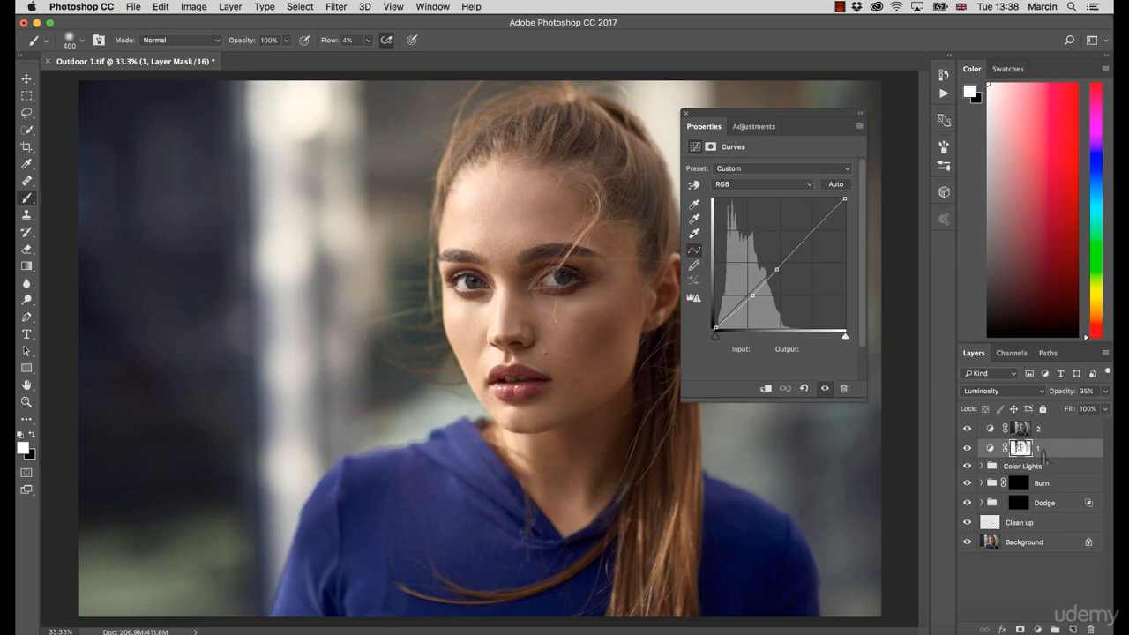
# Step: Rename layer 1 to Shadows and layer 2 to Highlights
pyautogui.doubleClick(1038, 448)
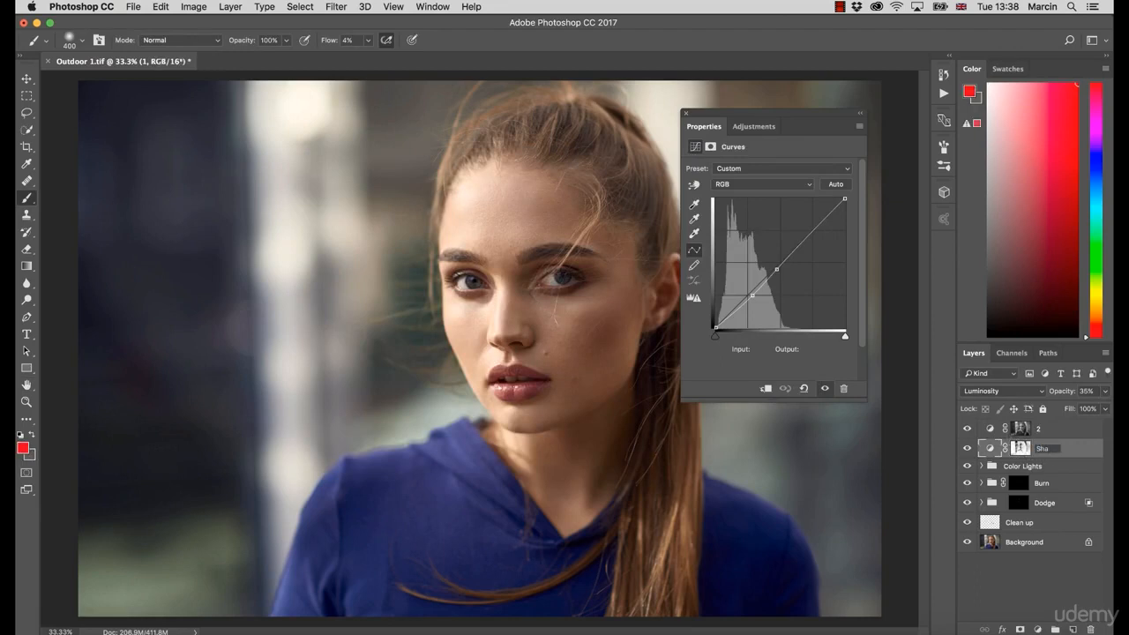
pyautogui.press('Return')
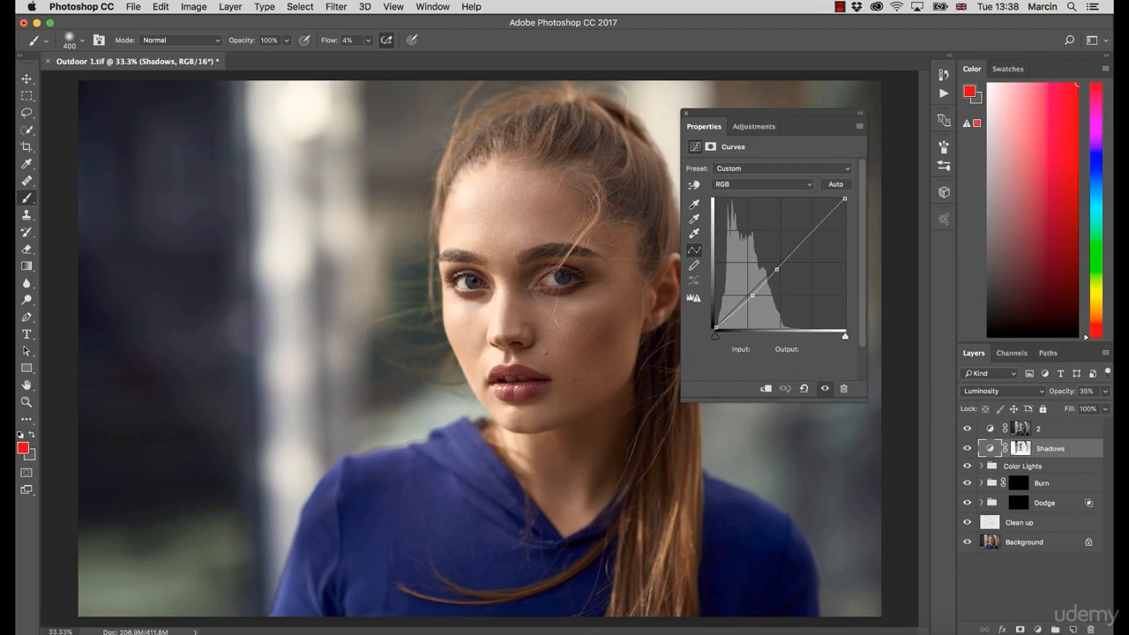
pyautogui.doubleClick(1039, 428)
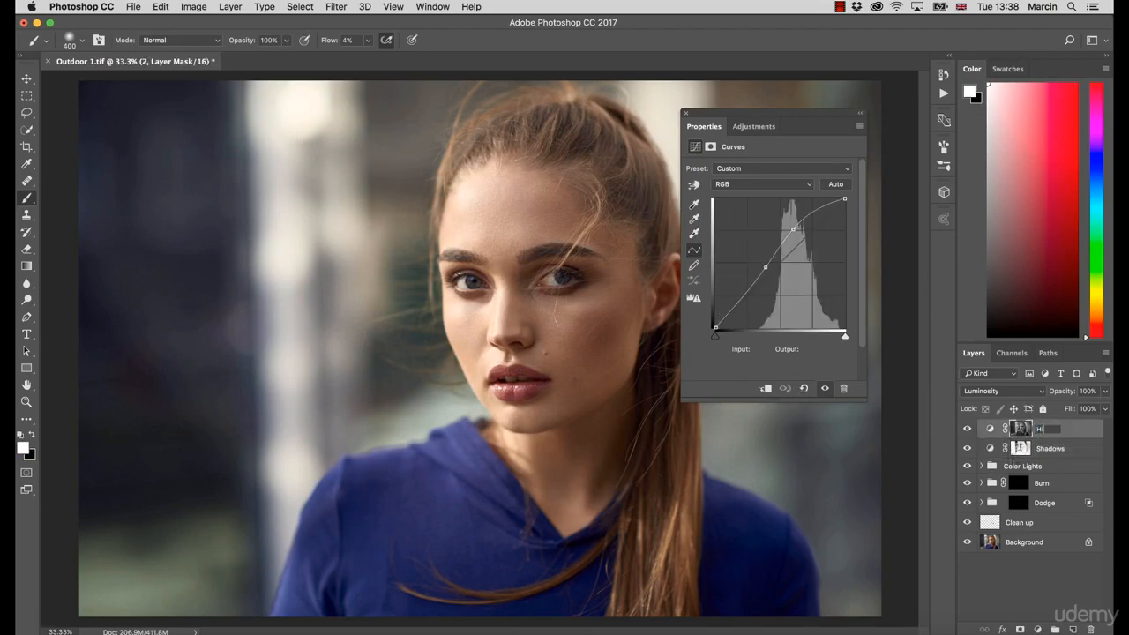
pyautogui.write('Highlights')
pyautogui.press('Return')
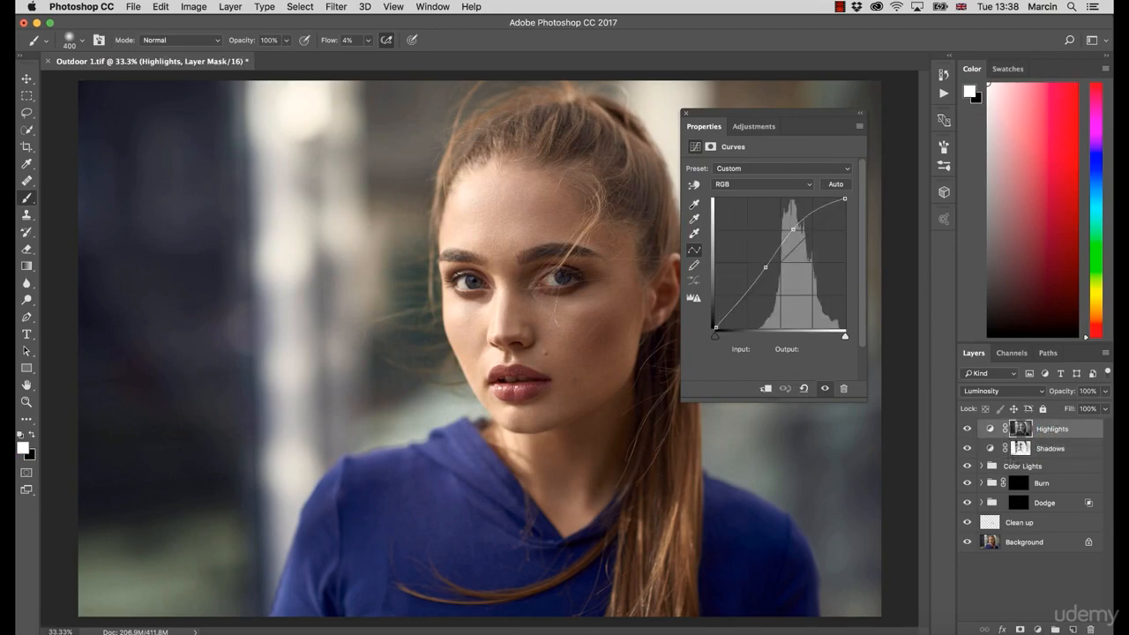
# Step: Group the Highlights and Shadows layers and name the group Contrasts
pyautogui.keyDown('shift'); pyautogui.click(1048, 450); pyautogui.keyUp('shift')
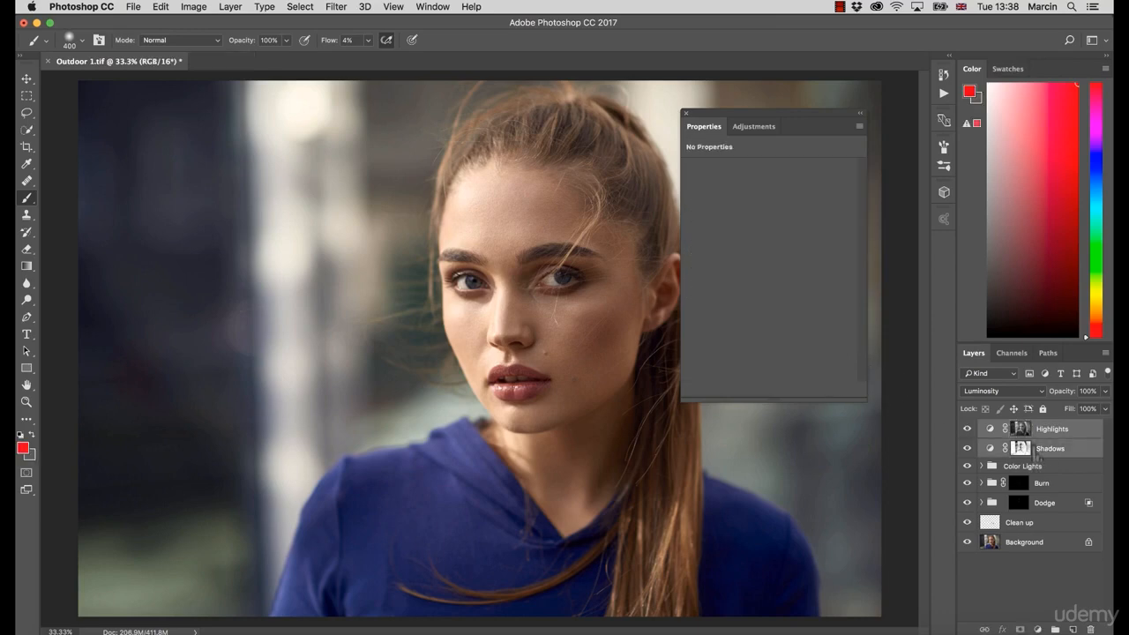
pyautogui.press('super+g')
pyautogui.doubleClick(1027, 427)
pyautogui.write('C')
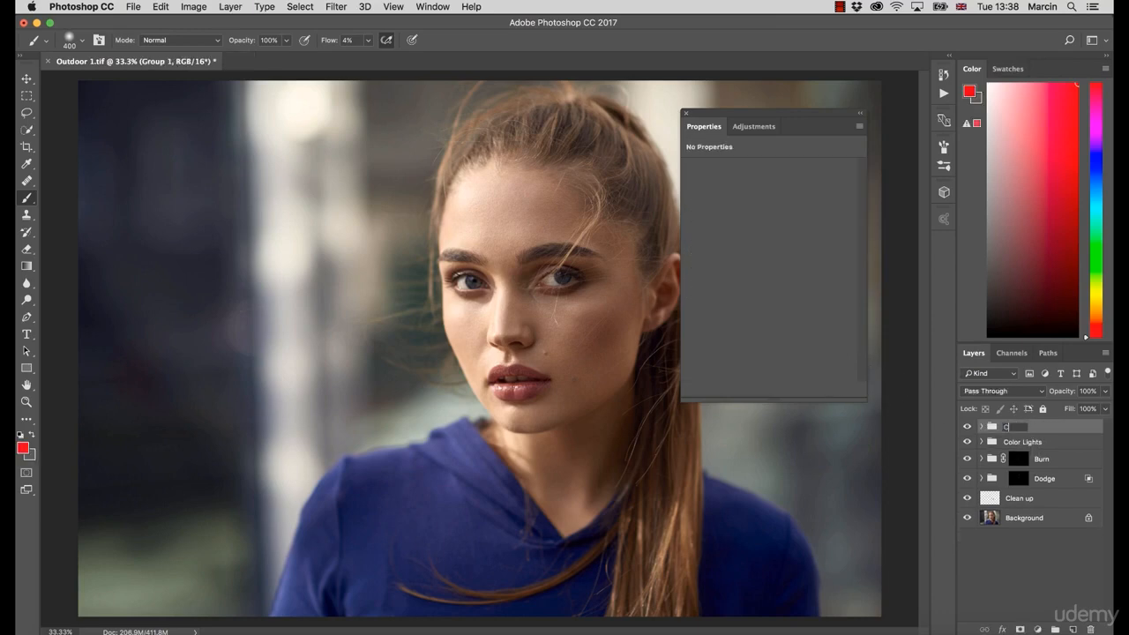
pyautogui.write('ontrasts')
pyautogui.press('Return')
# Step: Toggle the Contrasts group's visibility repeatedly to compare the image with and without it
pyautogui.click(968, 428)
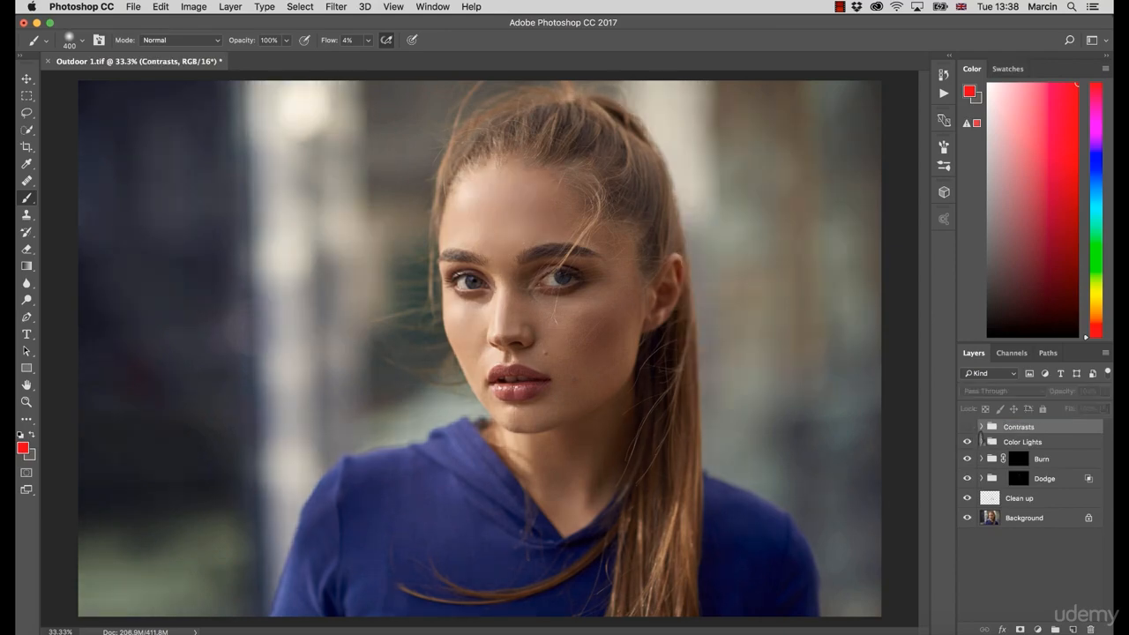
pyautogui.click(968, 428)
pyautogui.click(968, 428)
pyautogui.click(968, 427)
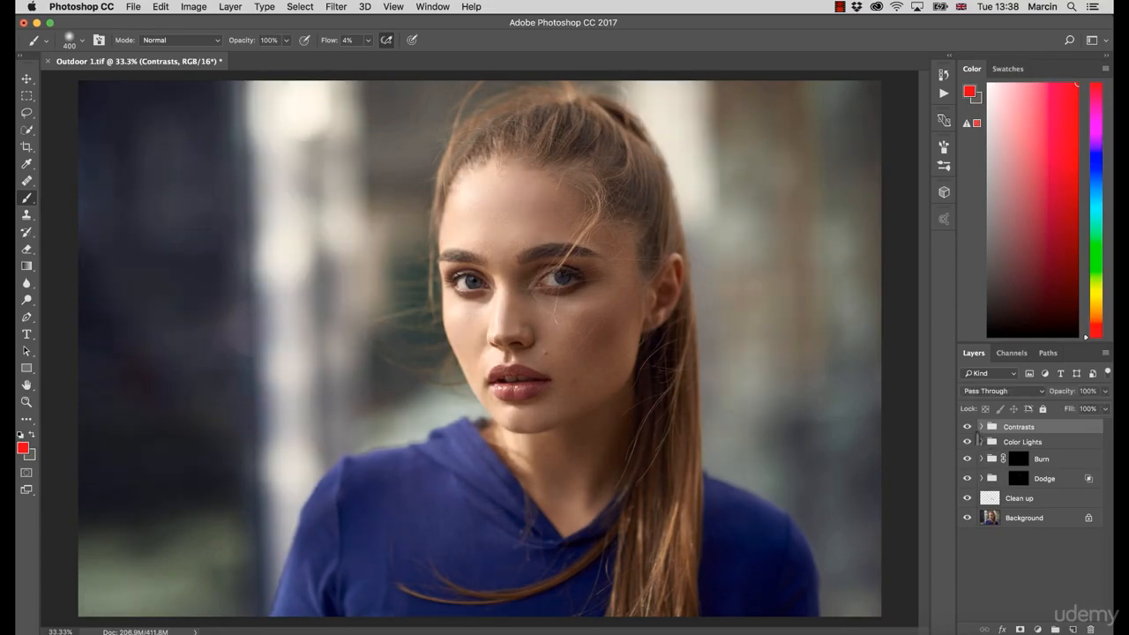
pyautogui.click(968, 427)
pyautogui.click(968, 427)
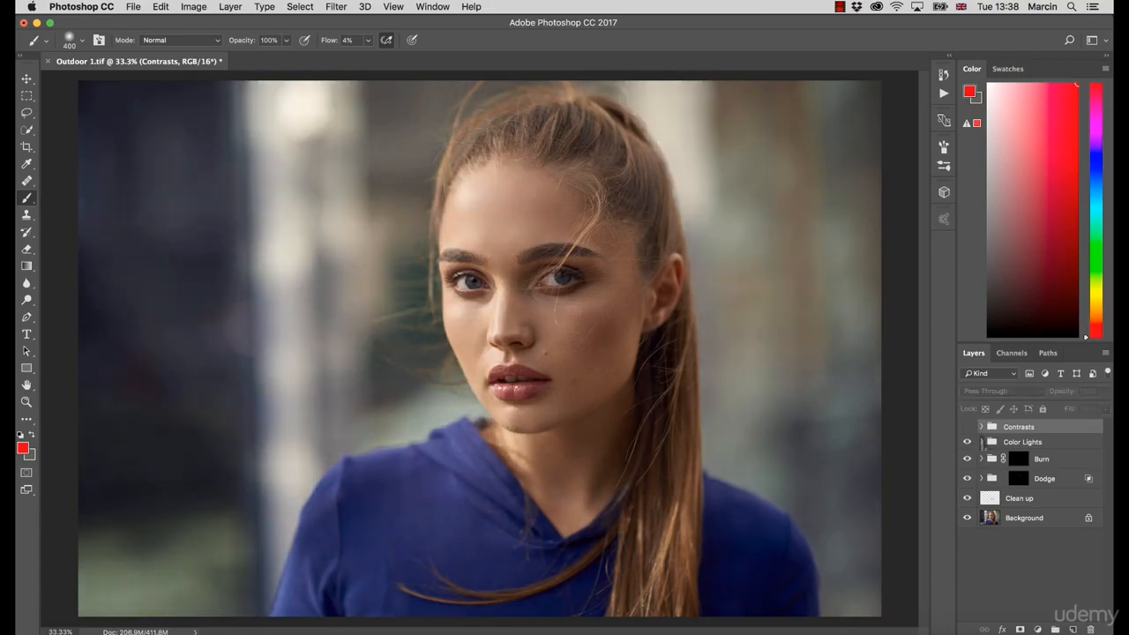
pyautogui.click(967, 426)
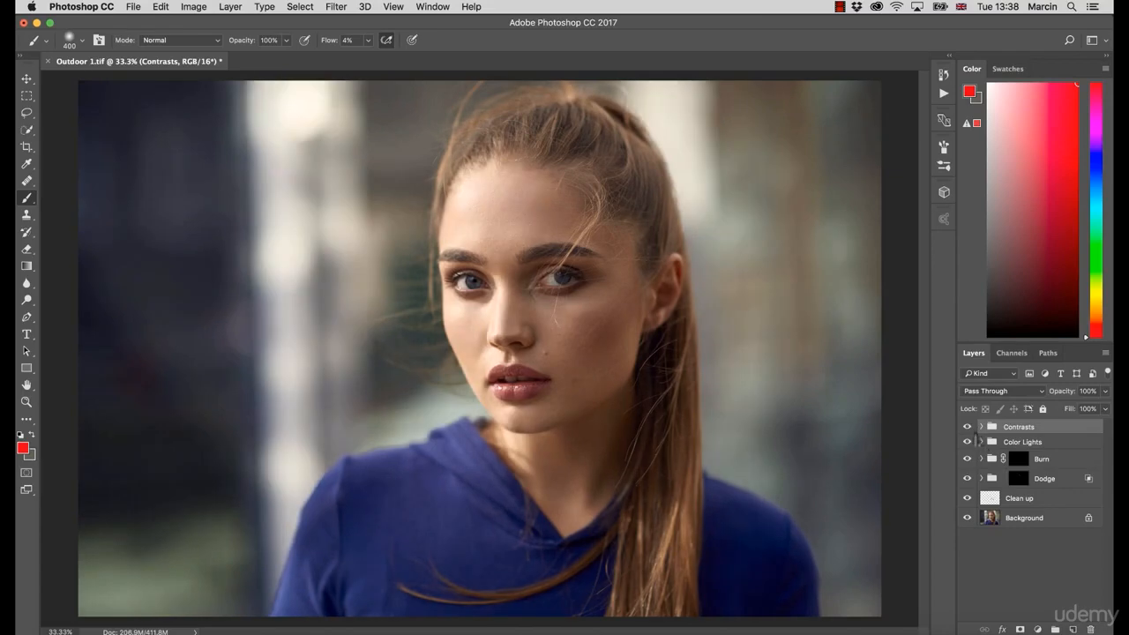
pyautogui.click(967, 426)
pyautogui.click(967, 427)
# Step: Expand the Contrasts group and nudge the Highlights curve's upper point slightly back down
pyautogui.click(982, 428)
pyautogui.click(981, 427)
pyautogui.click(982, 427)
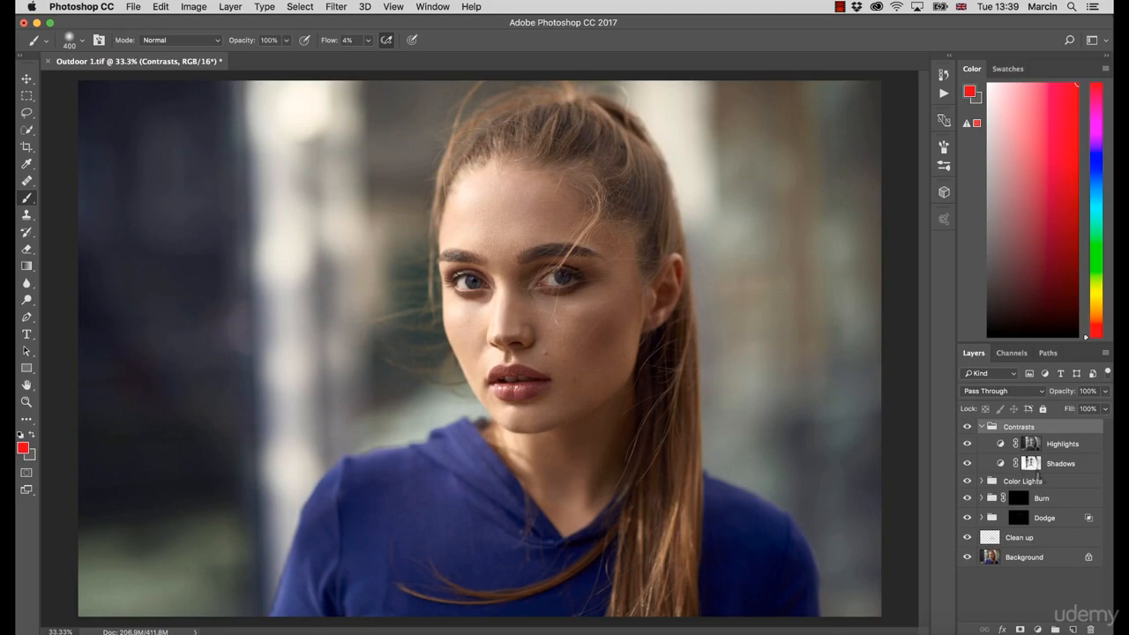
pyautogui.click(1037, 466)
pyautogui.click(1064, 396)
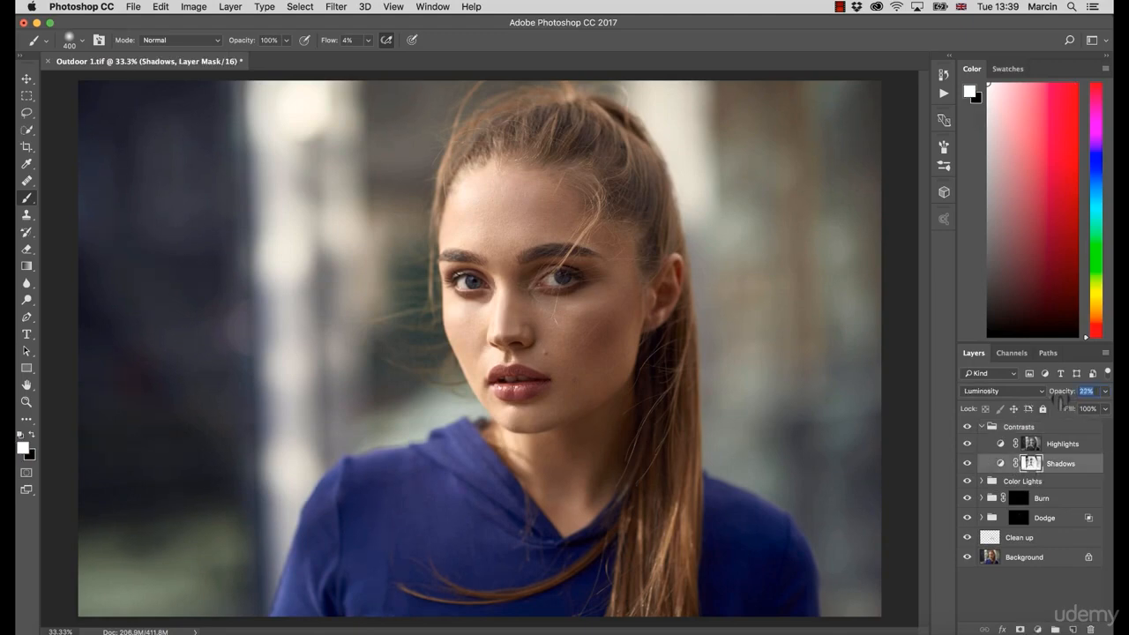
pyautogui.doubleClick(1002, 446)
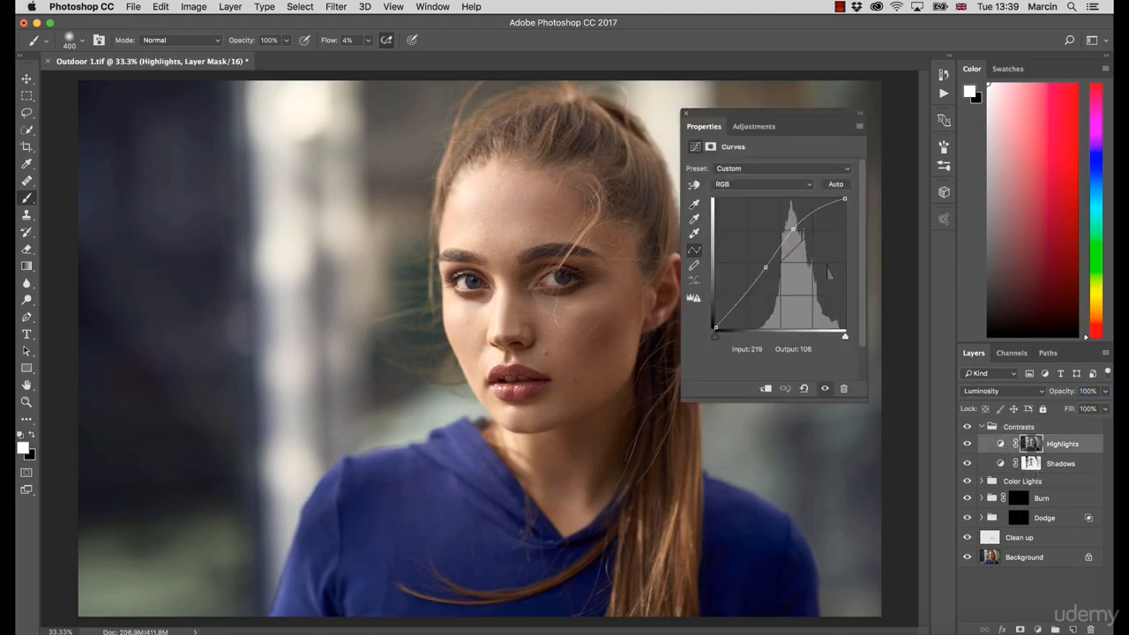
pyautogui.moveTo(793, 228); pyautogui.dragTo(796, 231)
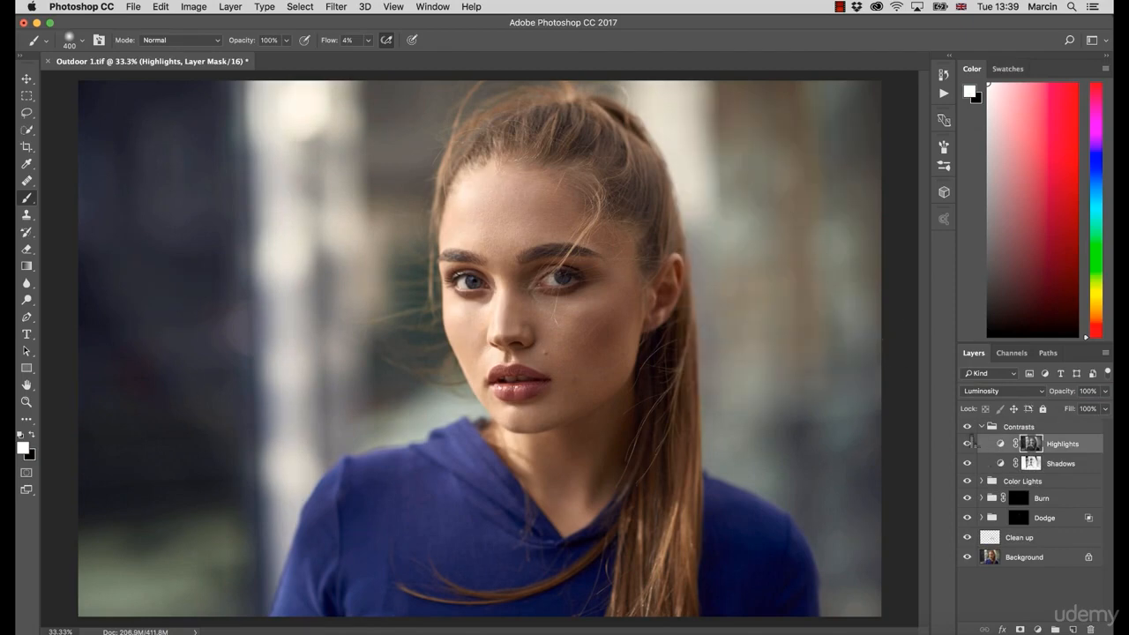
# Step: Toggle the visibility of the Highlights layer and the Contrasts group to compare their effect
pyautogui.click(966, 444)
pyautogui.click(968, 441)
pyautogui.click(966, 427)
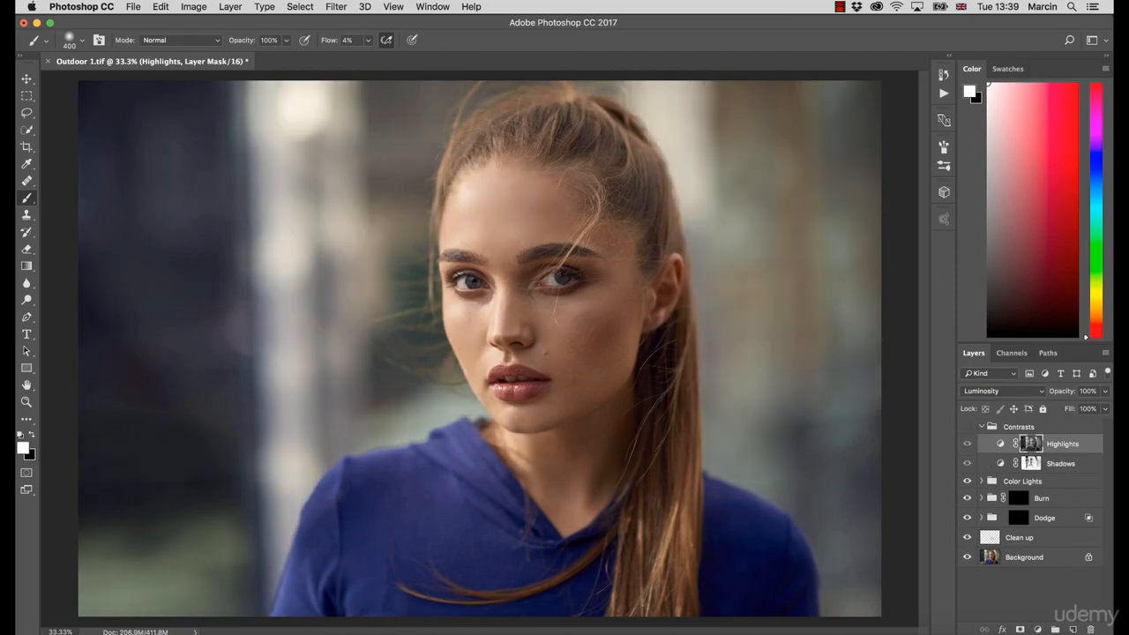
pyautogui.click(968, 426)
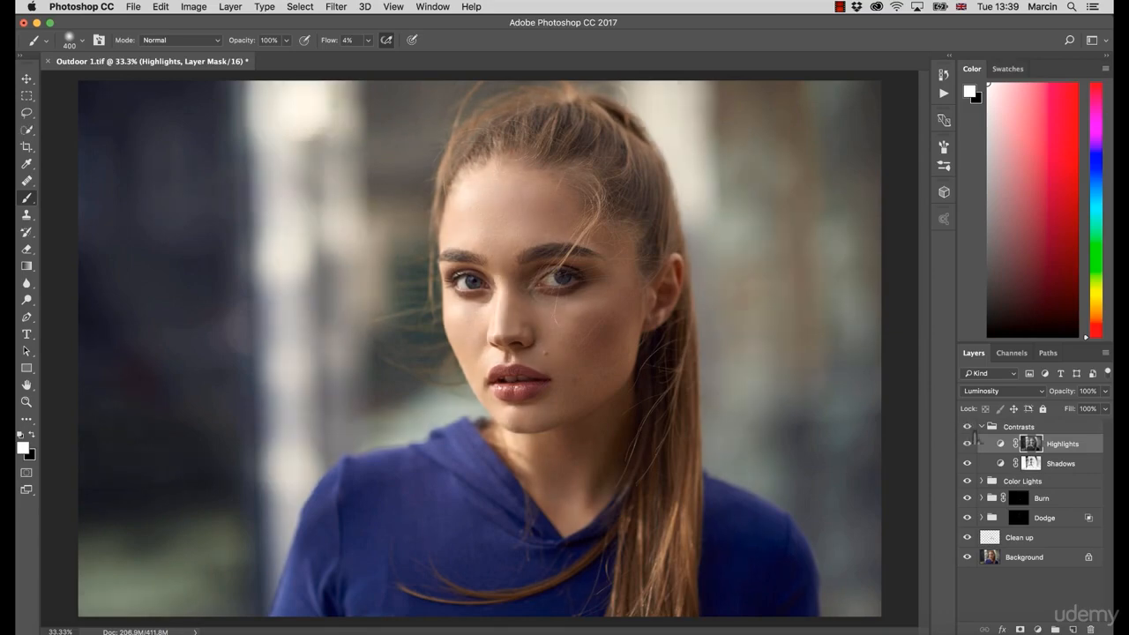
pyautogui.click(967, 427)
pyautogui.click(967, 427)
pyautogui.click(967, 443)
pyautogui.click(967, 444)
pyautogui.click(967, 427)
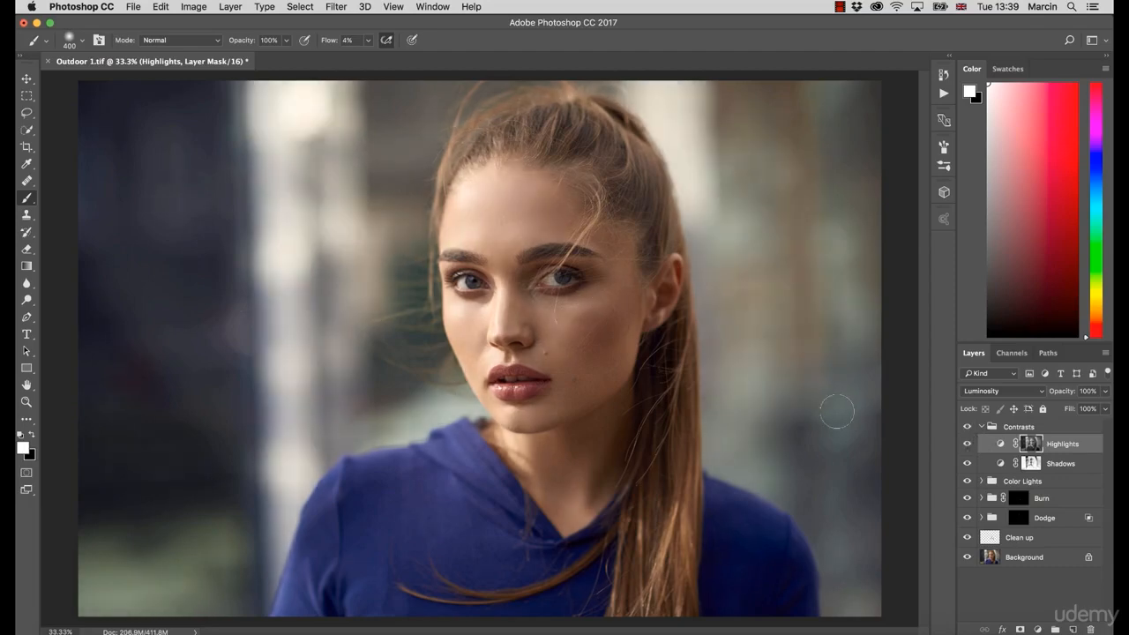